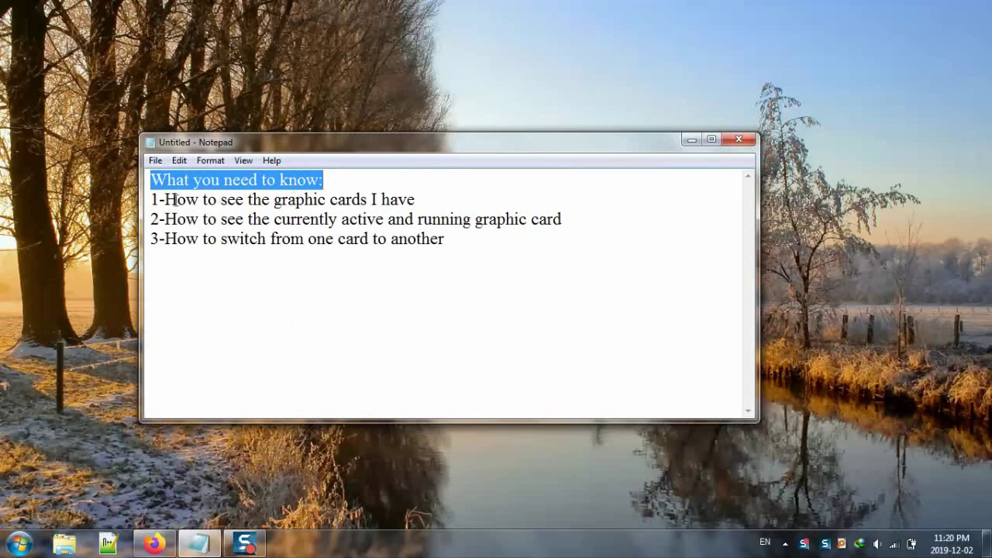
Highlight the first topic, "How to see the graphic cards I have", in the notes and open Device Manager
drag(165, 199, 457, 199)
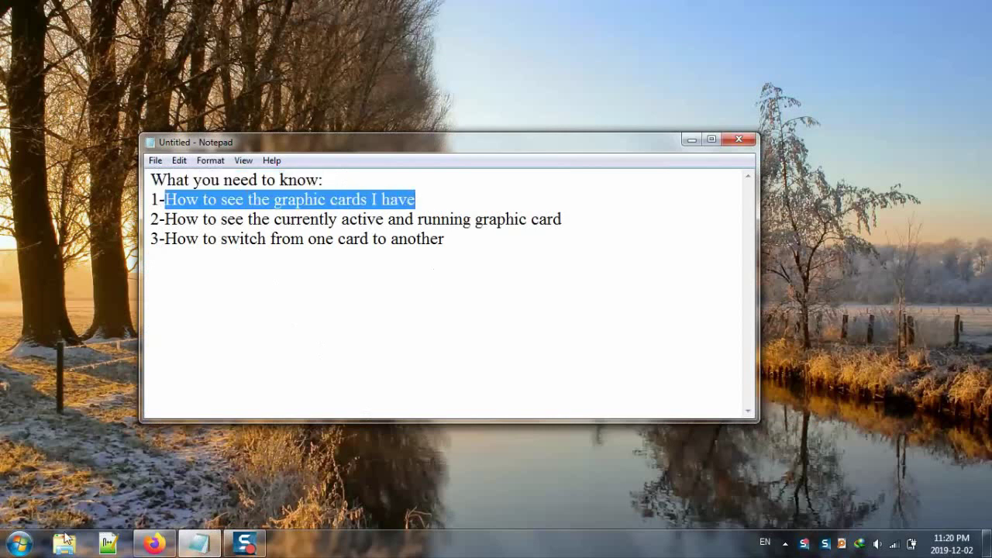
click(17, 544)
click(245, 299)
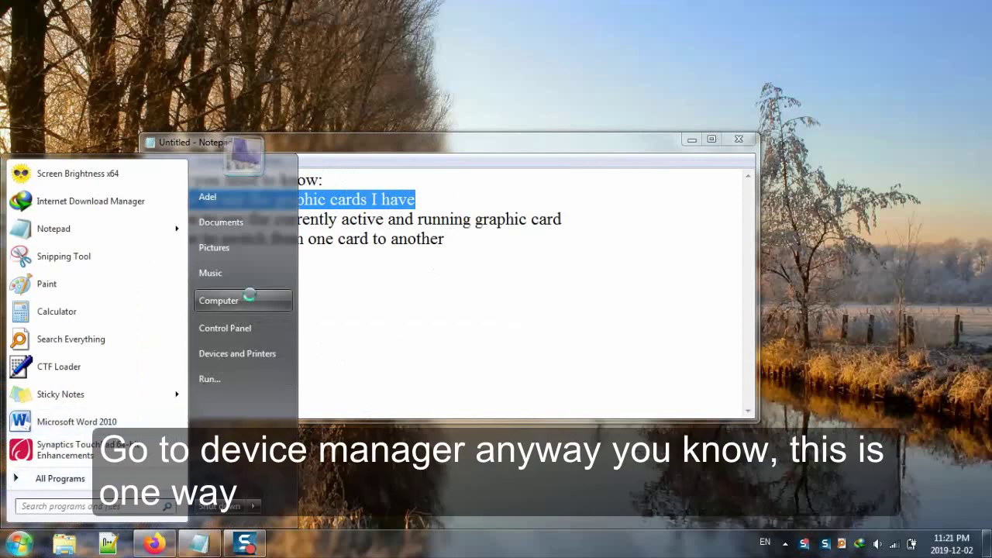
right_click(249, 296)
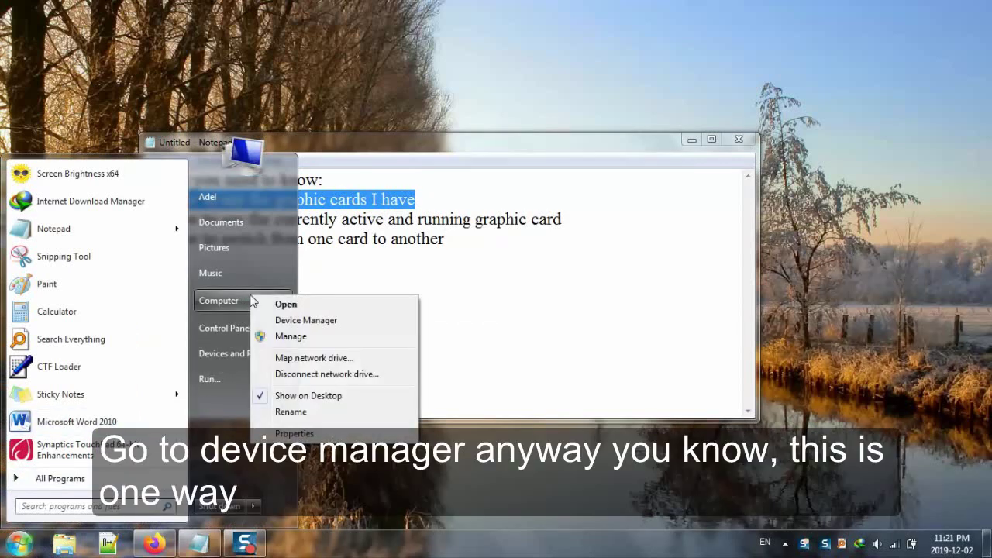
click(359, 321)
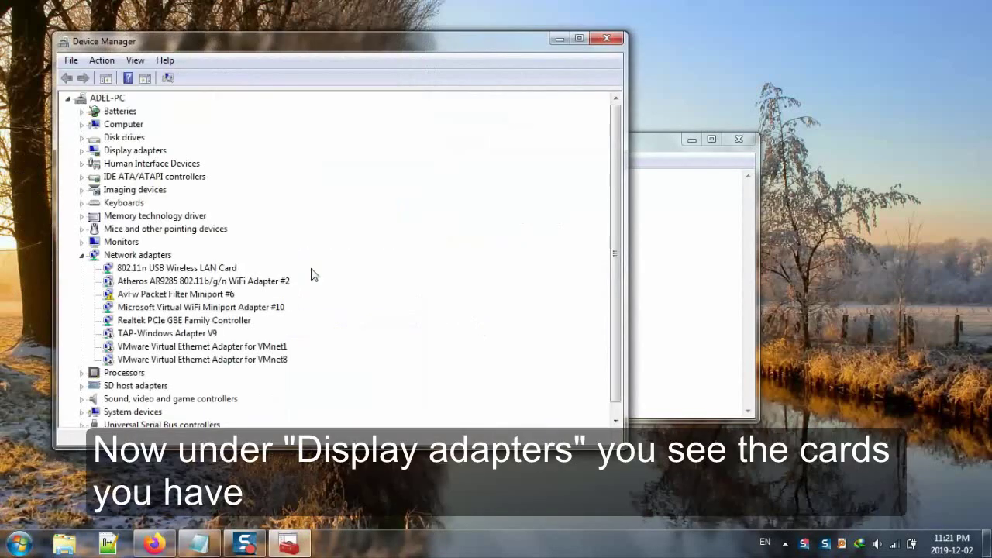
Expand the Display adapters category and select each installed graphics card in turn
click(106, 152)
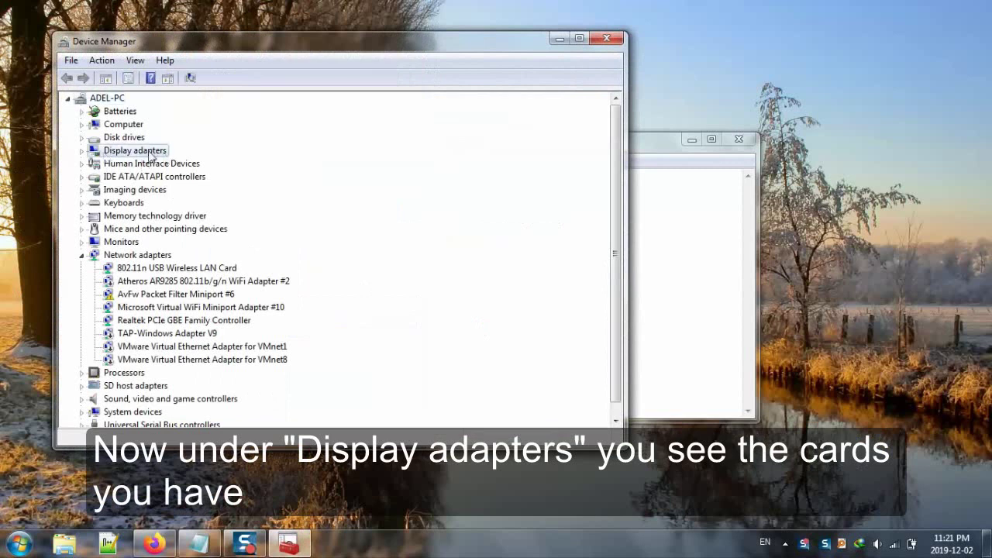
double_click(150, 154)
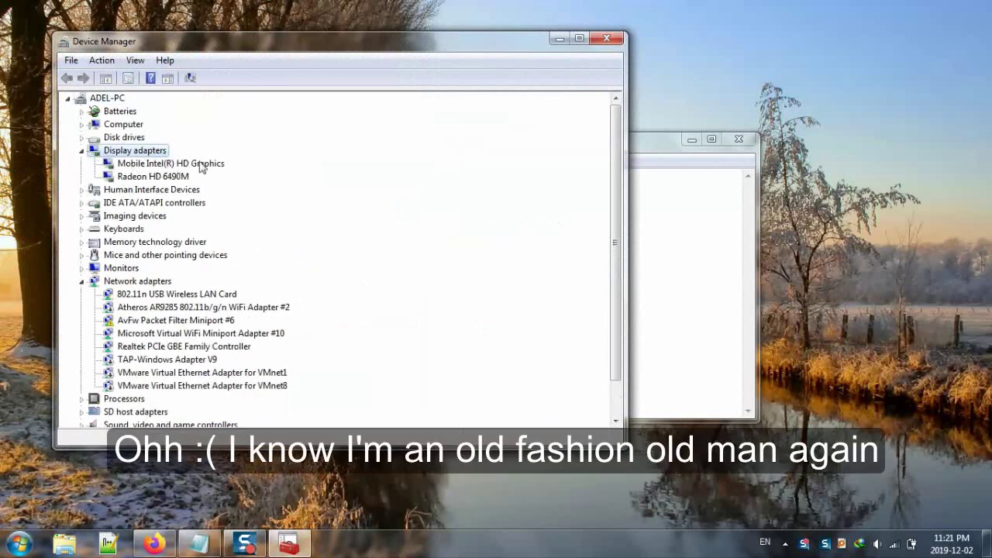
click(200, 167)
click(185, 177)
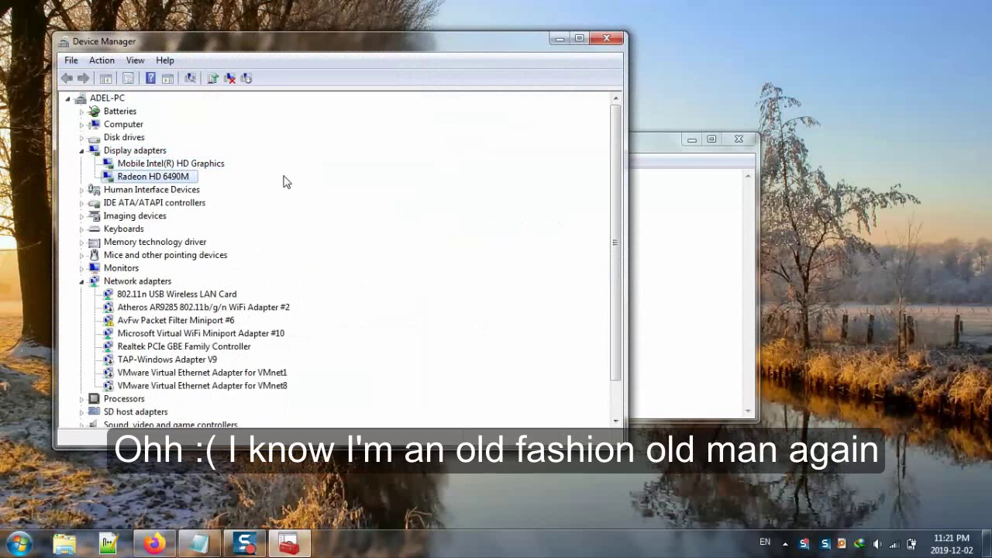
Return to the notes and highlight the second topic, "How to see the currently active and running graphic card"
click(651, 151)
click(160, 220)
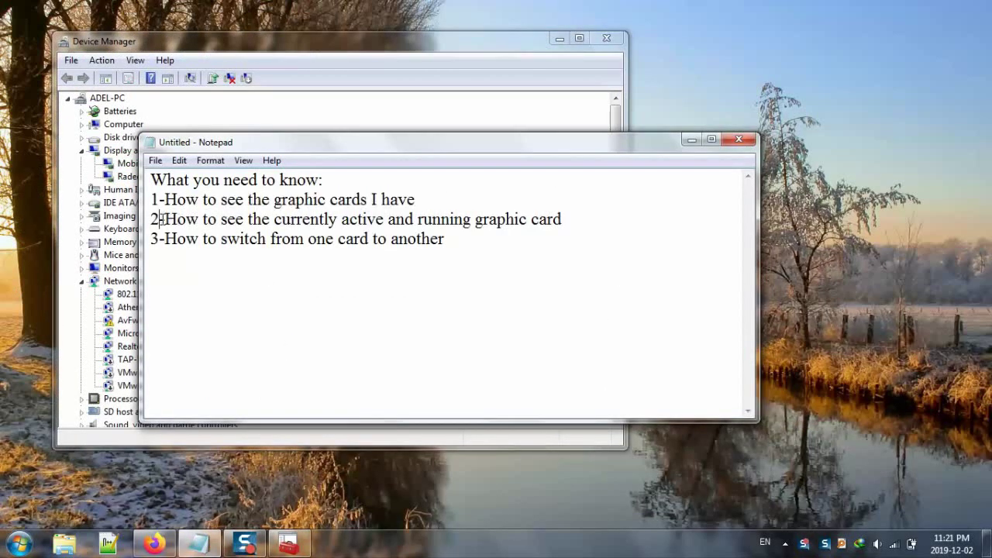
drag(165, 220, 588, 223)
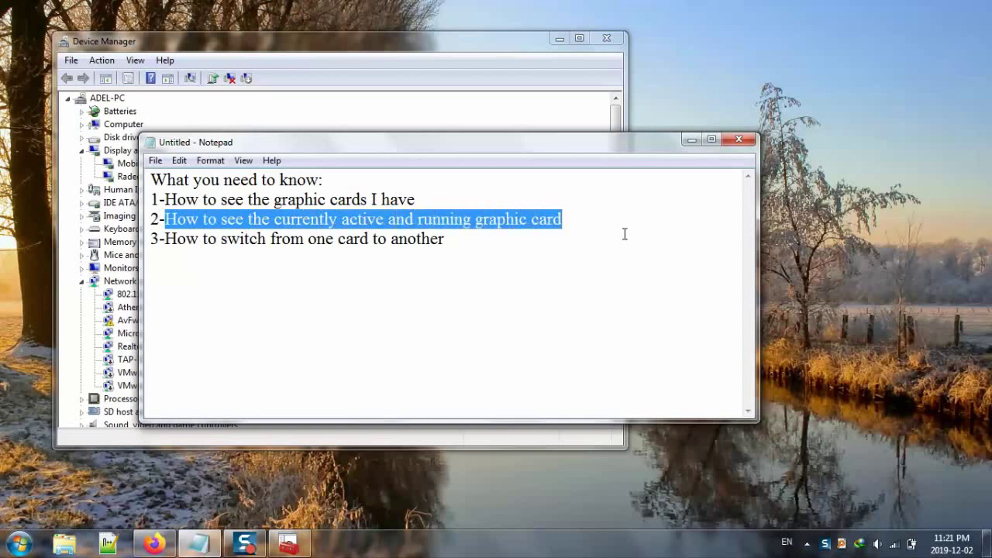
Run dxdiag and examine the display device information for the active graphics card
click(9, 541)
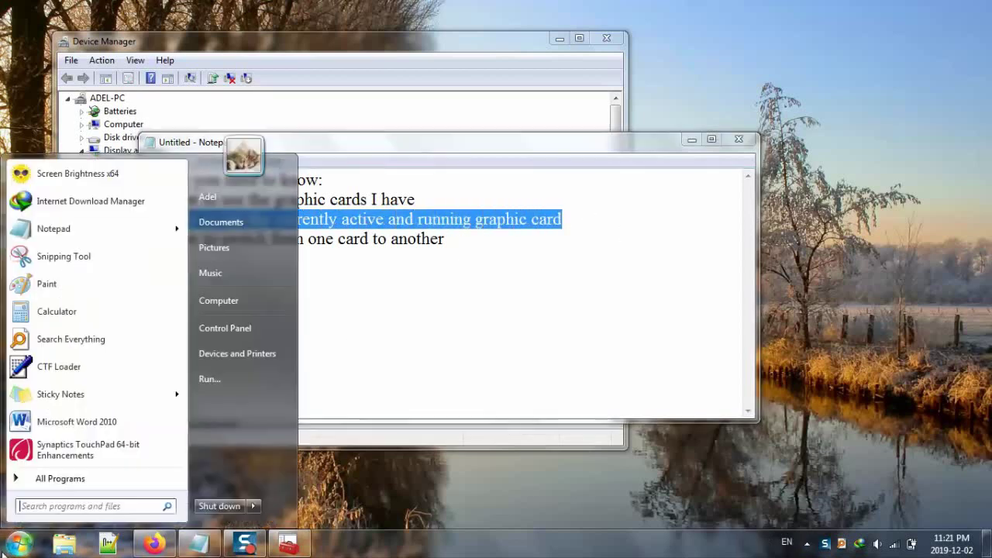
click(260, 381)
text(dxdiag)
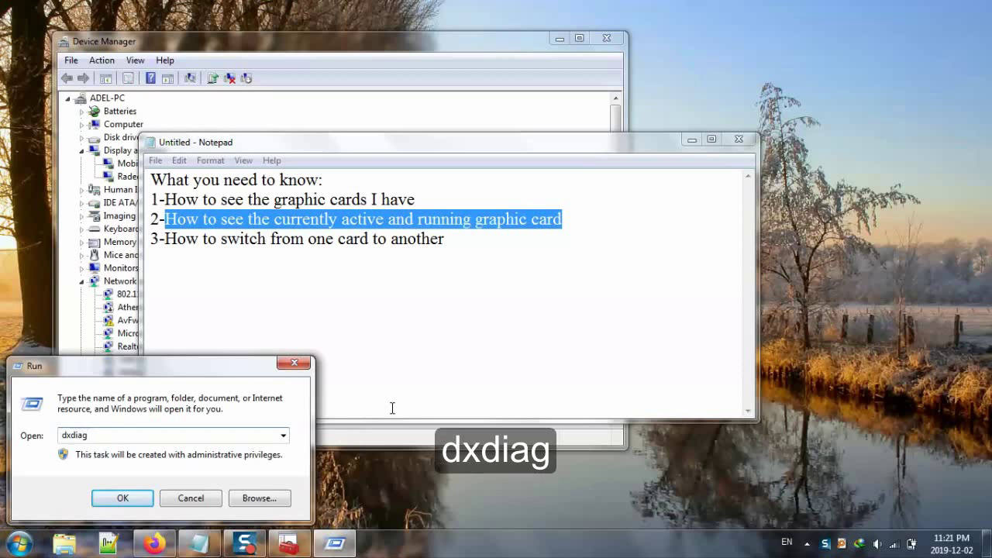
key(Return)
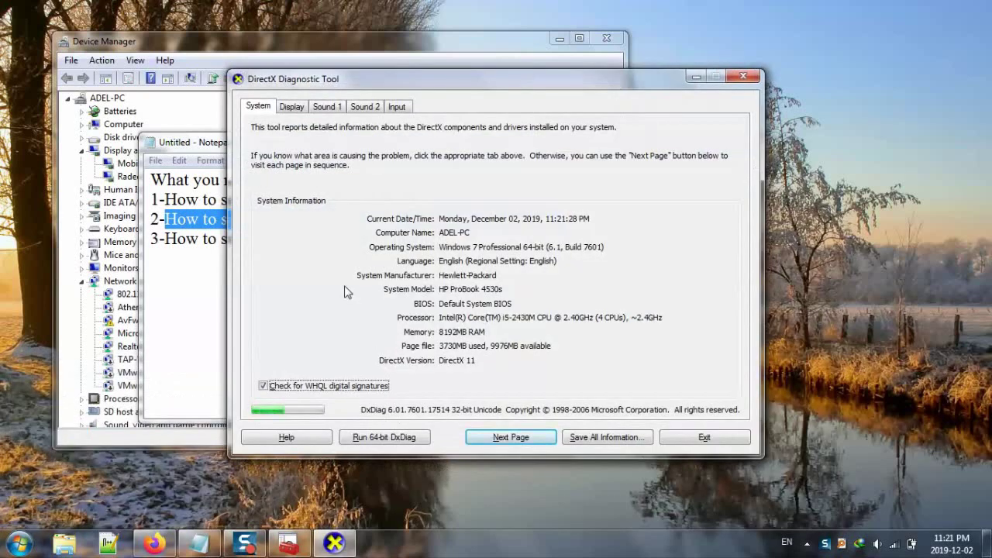
click(287, 108)
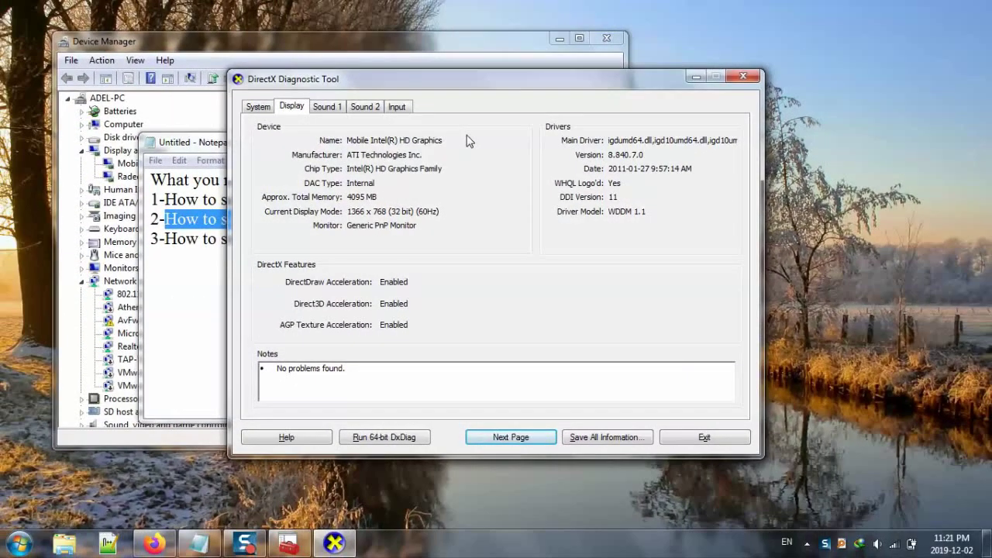
Close the DirectX Diagnostic Tool and highlight the third topic, "How to switch from one card to another", in the notes
click(218, 150)
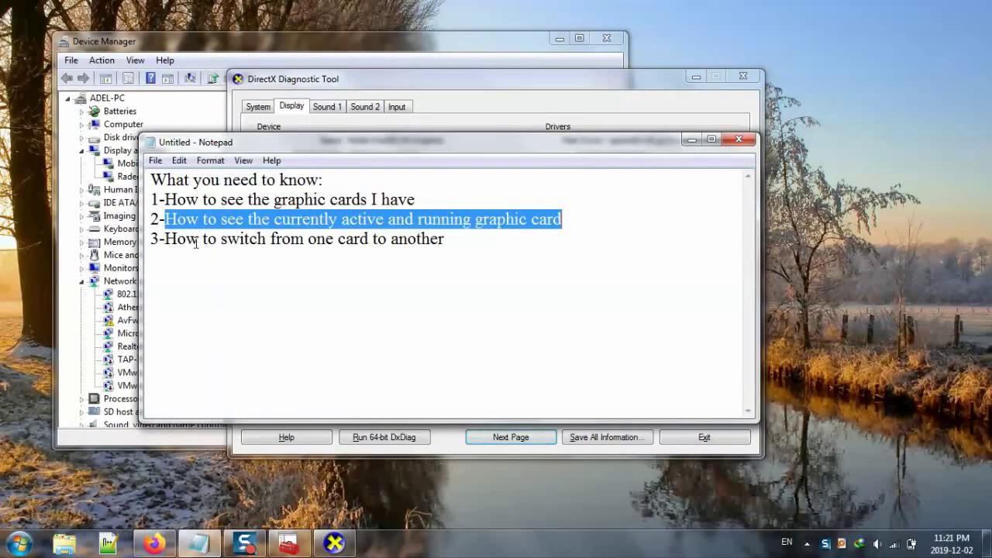
click(743, 76)
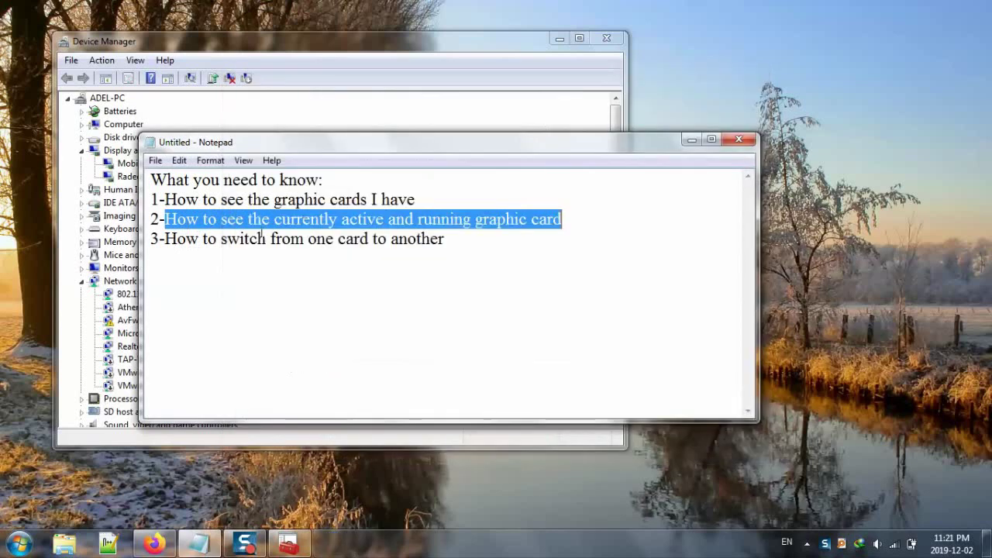
drag(163, 240, 463, 240)
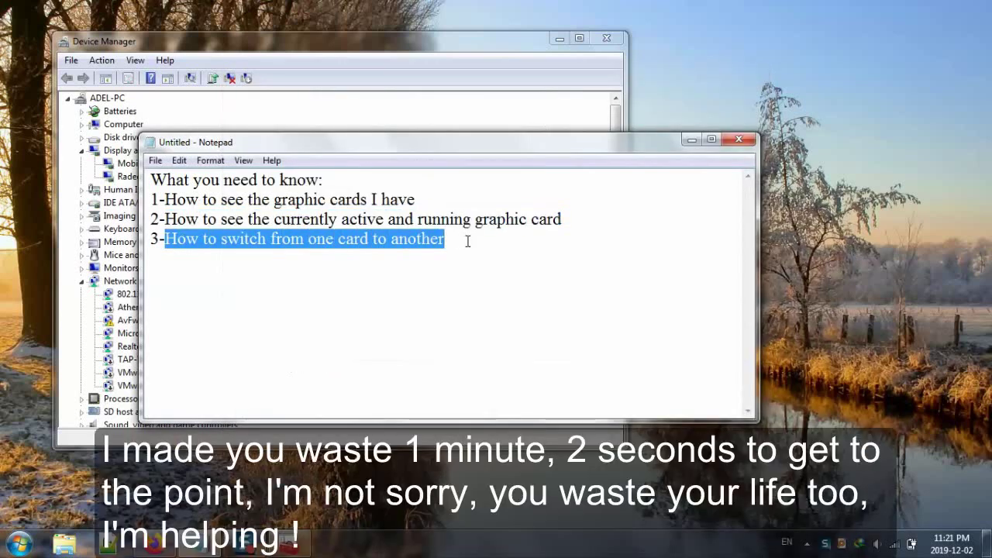
Minimize the notes and Device Manager, and open Graphics Properties from the desktop
click(691, 141)
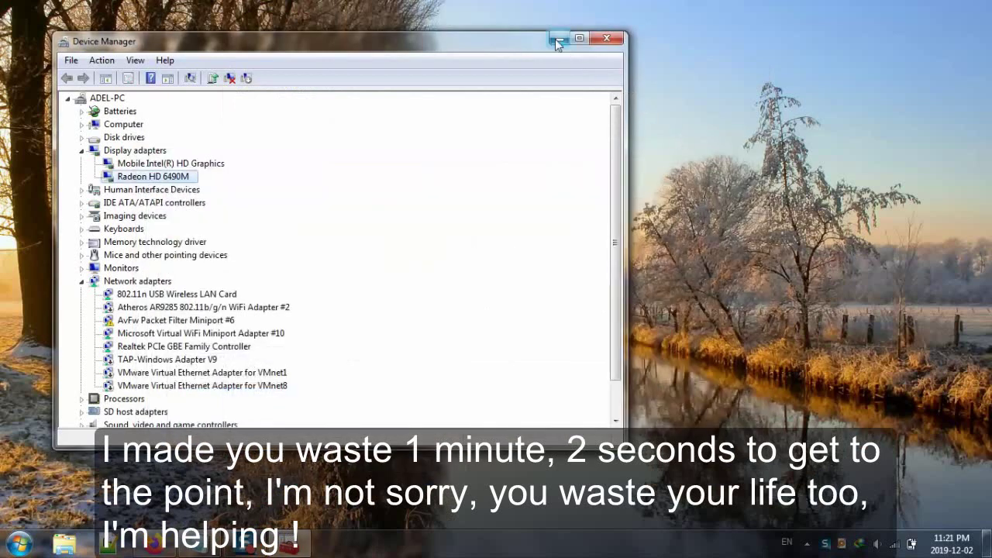
click(558, 38)
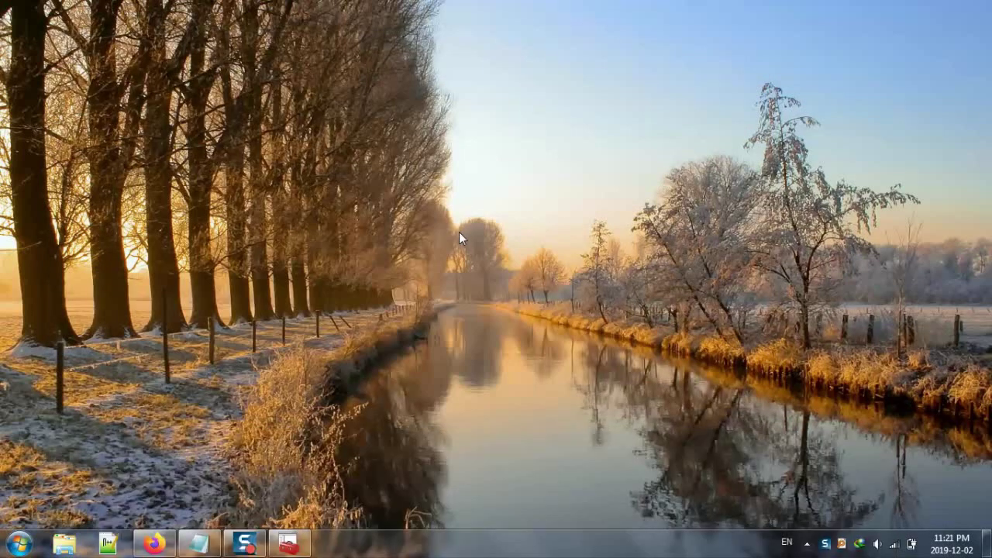
right_click(458, 232)
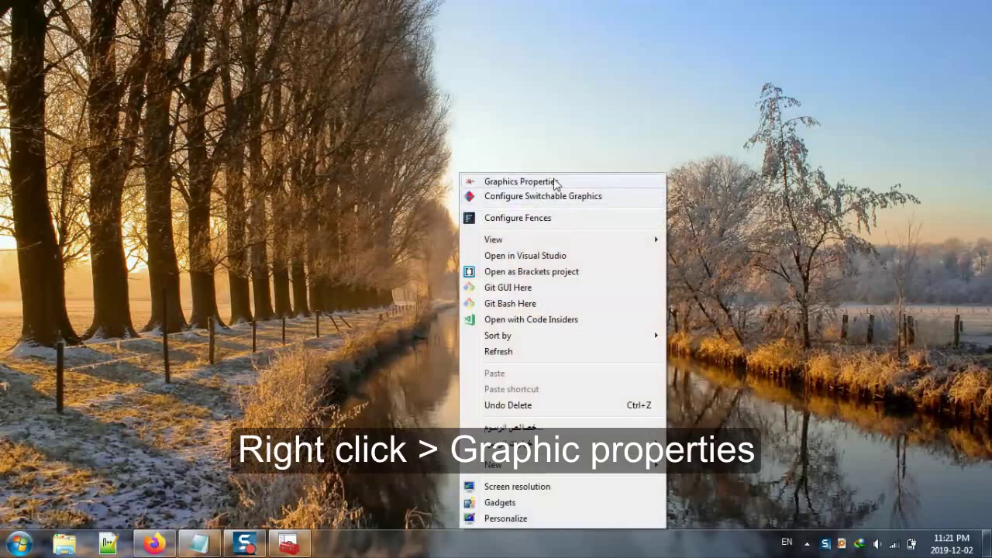
click(580, 180)
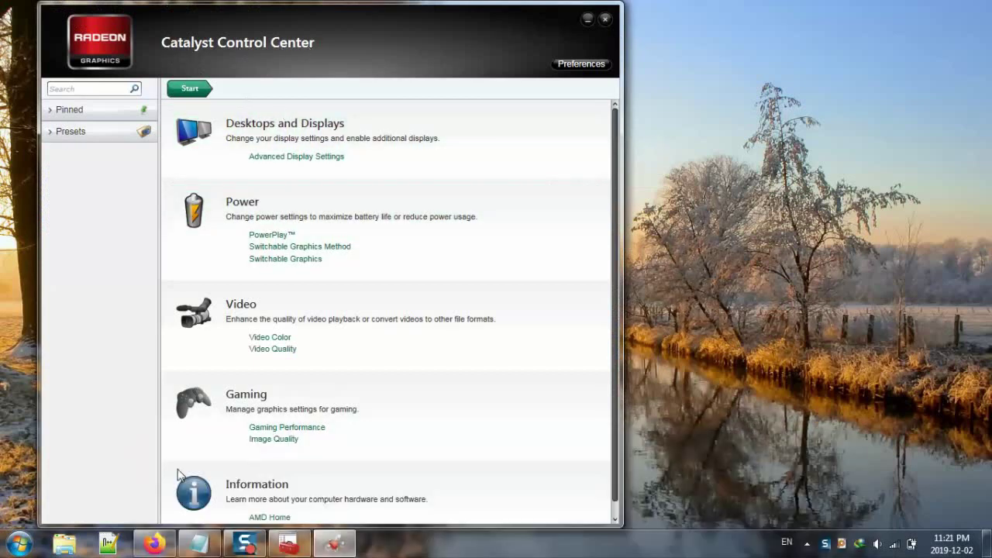
Switch to Firefox and search Google for "download crystal control center"
click(155, 542)
click(365, 266)
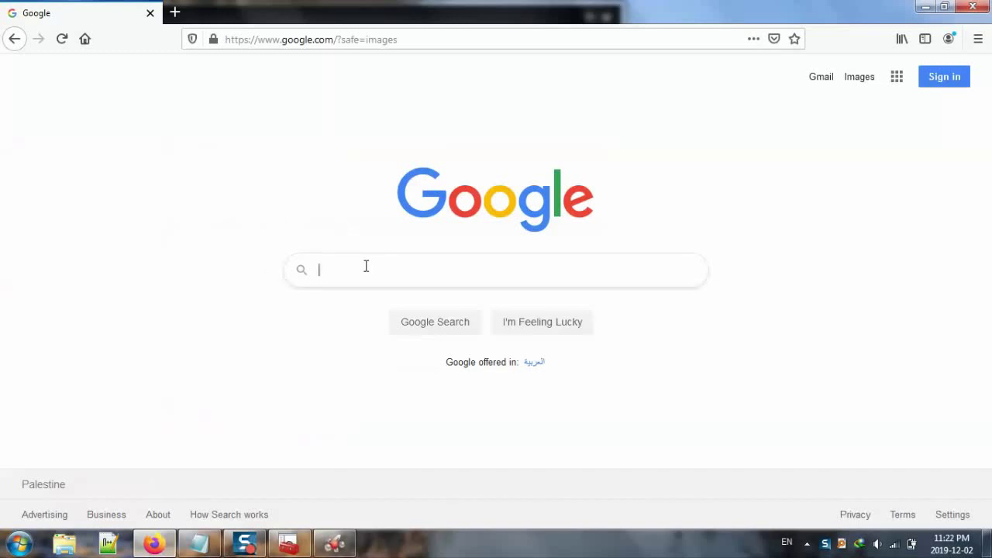
text(cryst)
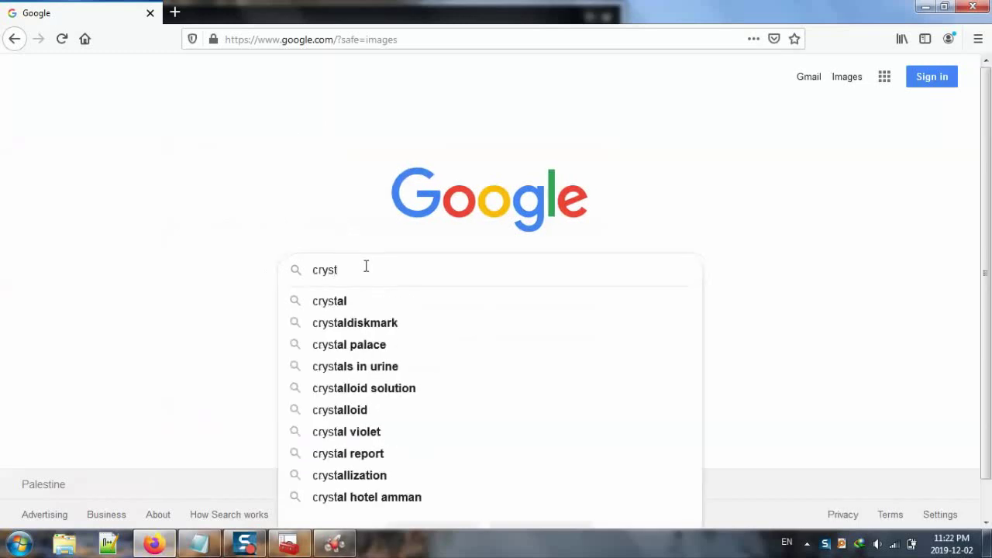
text(al control ce)
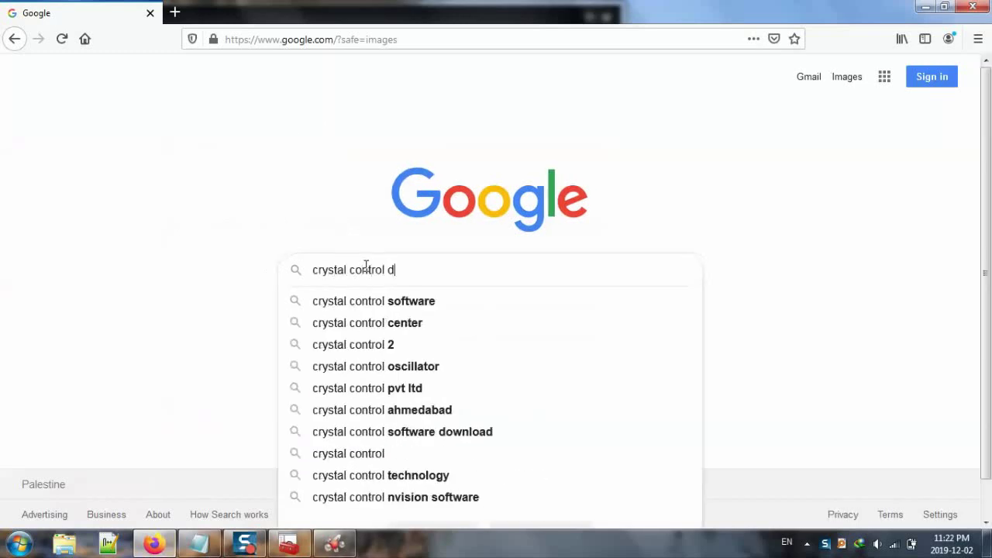
text(nter)
key(Home)
text(download)
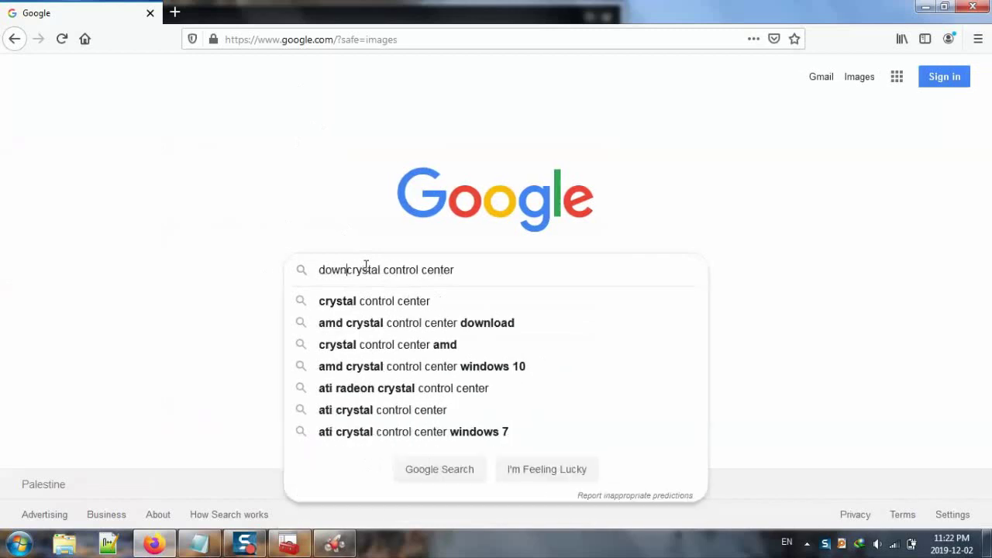
key(Return)
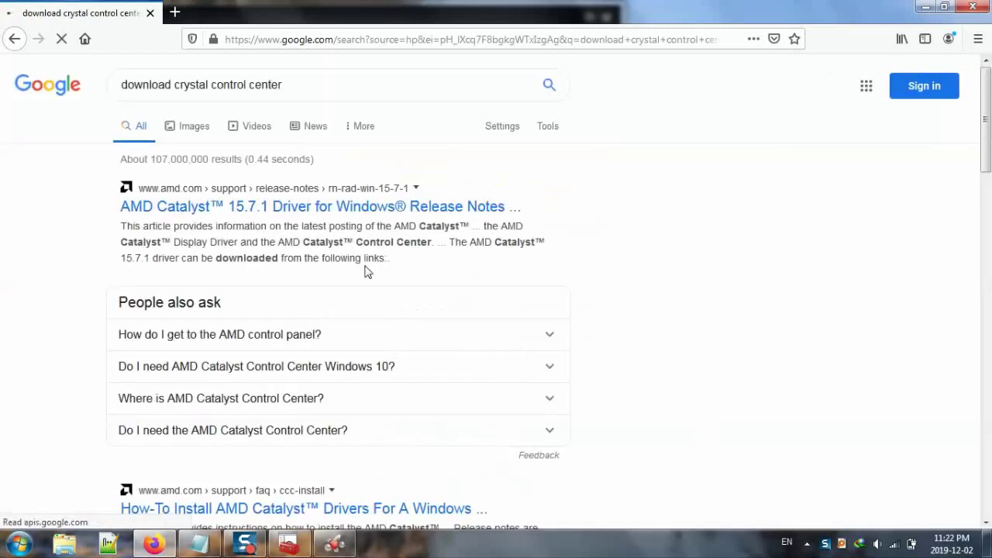
Open the AMD Catalyst 15.7.1 release notes and copy the download link of the Windows 7 64-Bit driver
click(343, 211)
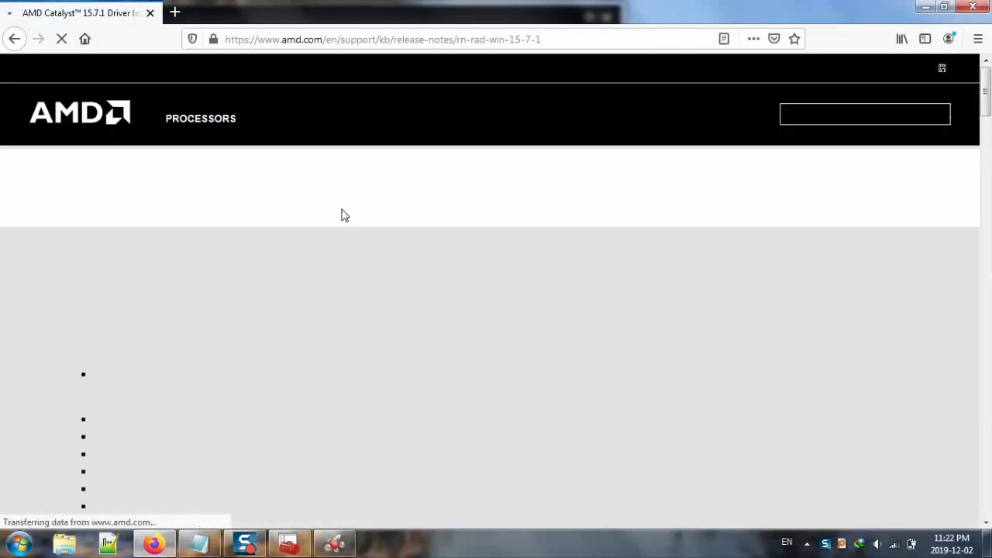
scroll(443, 394, down, 2)
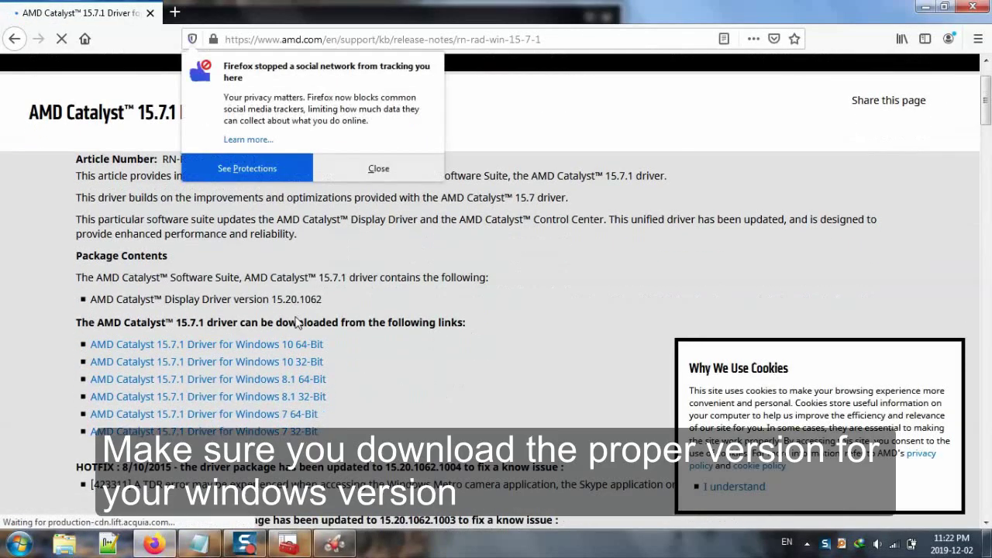
right_click(285, 414)
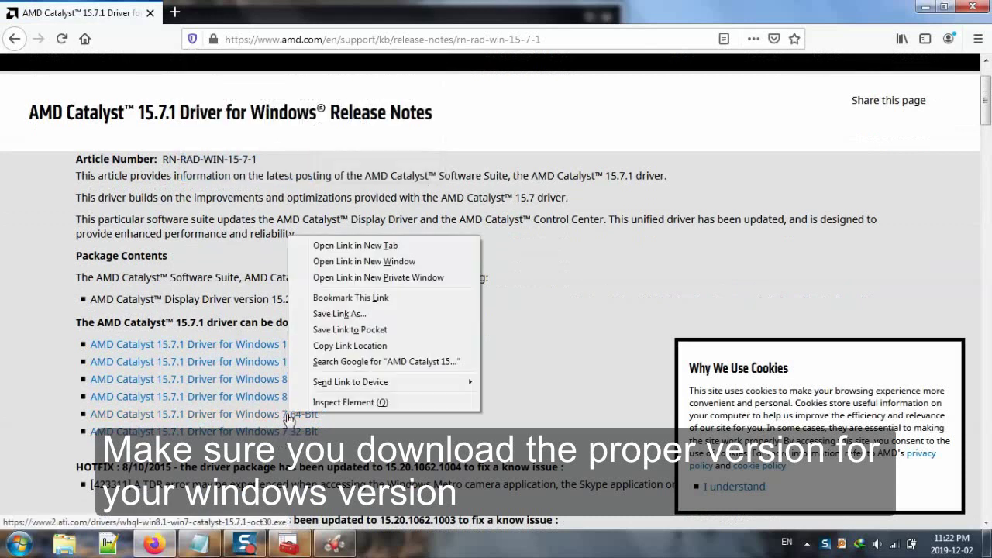
click(326, 345)
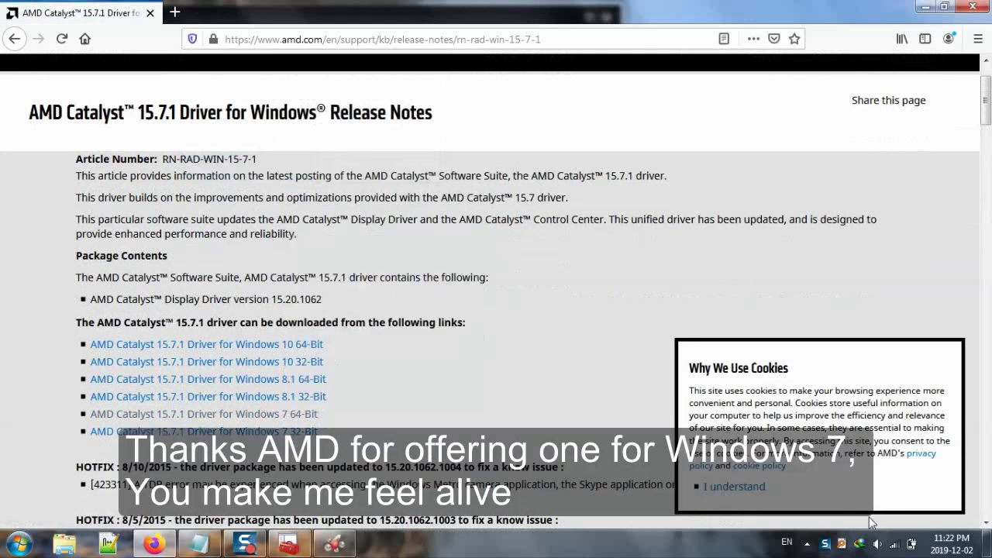
Switch to Internet Download Manager and start downloading the driver from the copied address
double_click(859, 544)
click(29, 144)
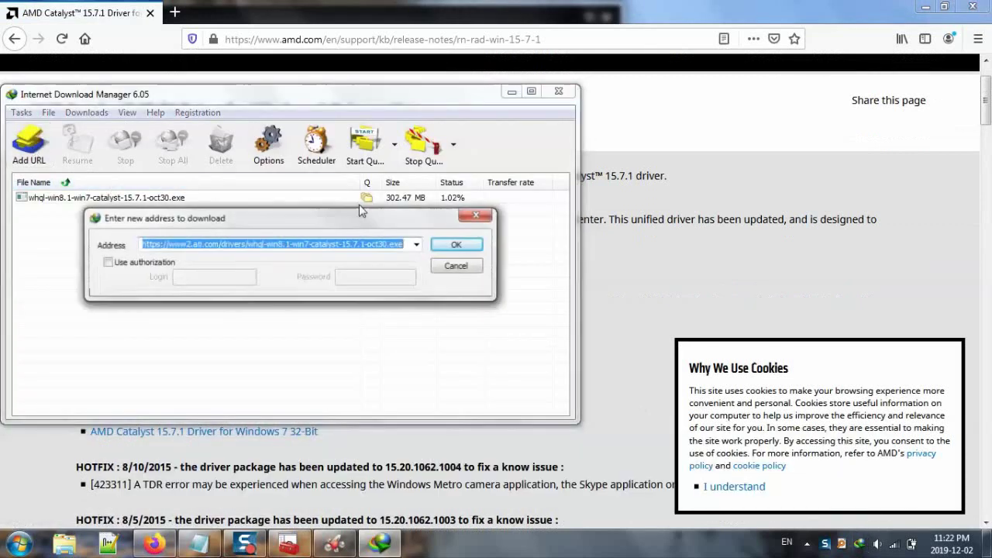
click(458, 245)
click(491, 319)
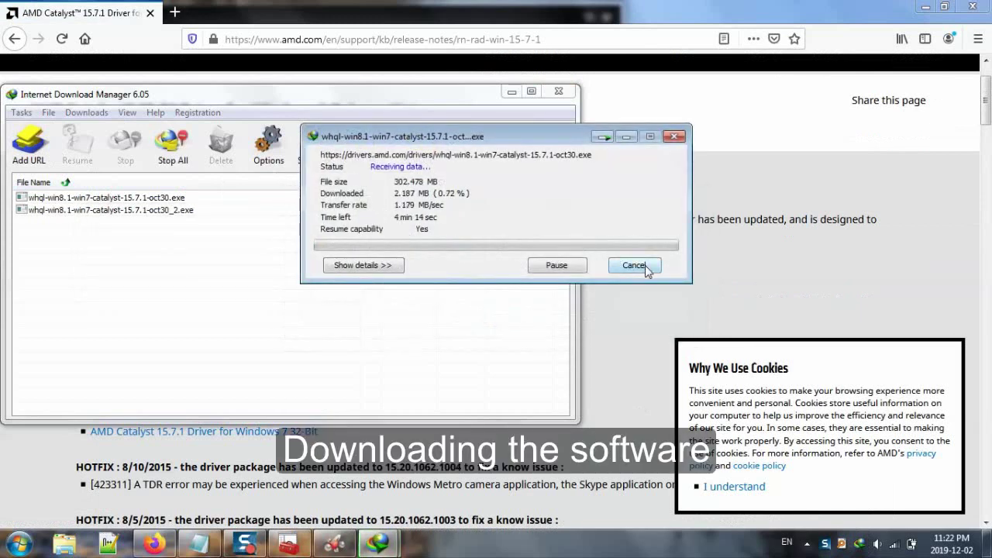
Cancel the driver download and close both the download manager and the browser
click(634, 265)
click(558, 91)
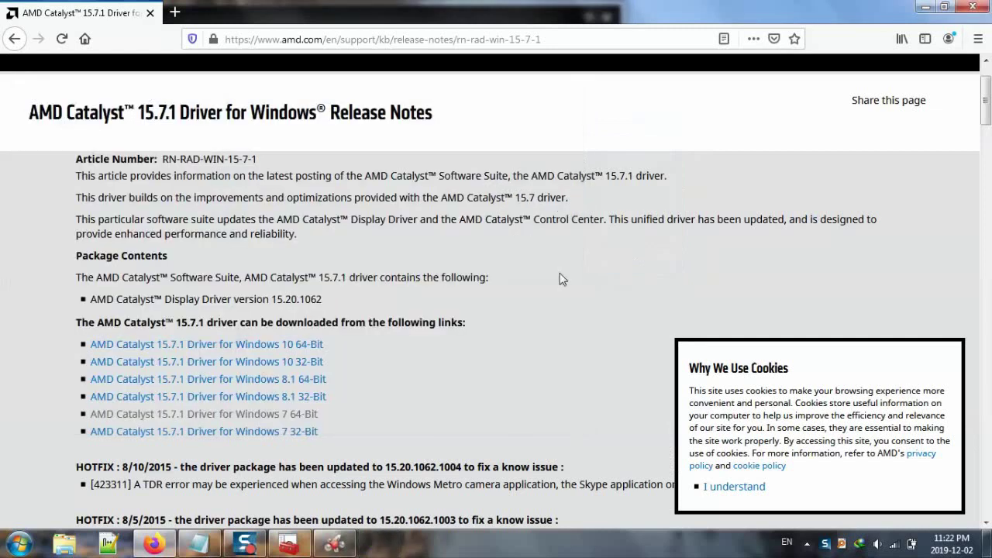
click(967, 6)
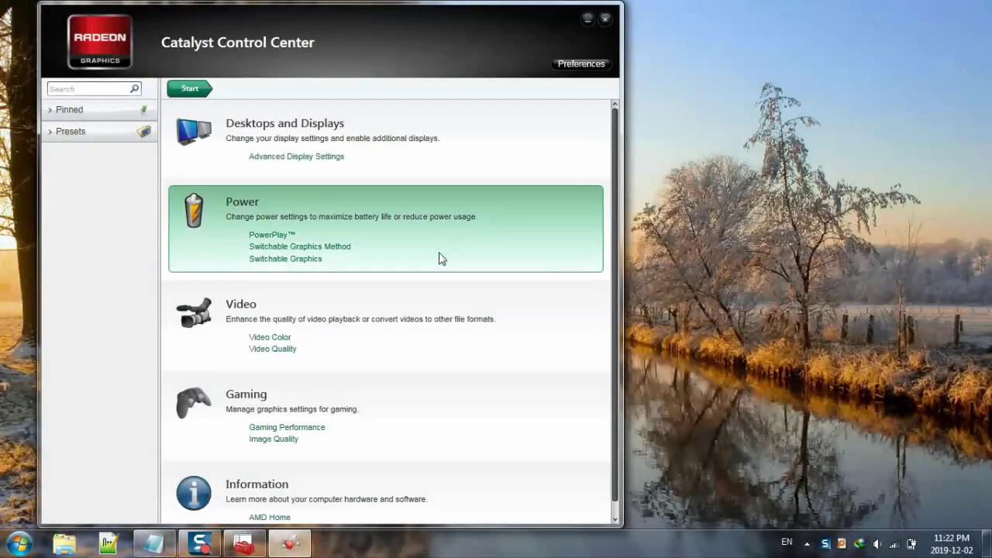
Open the Switchable Graphics settings in the Power section of Catalyst Control Center
click(68, 134)
click(68, 135)
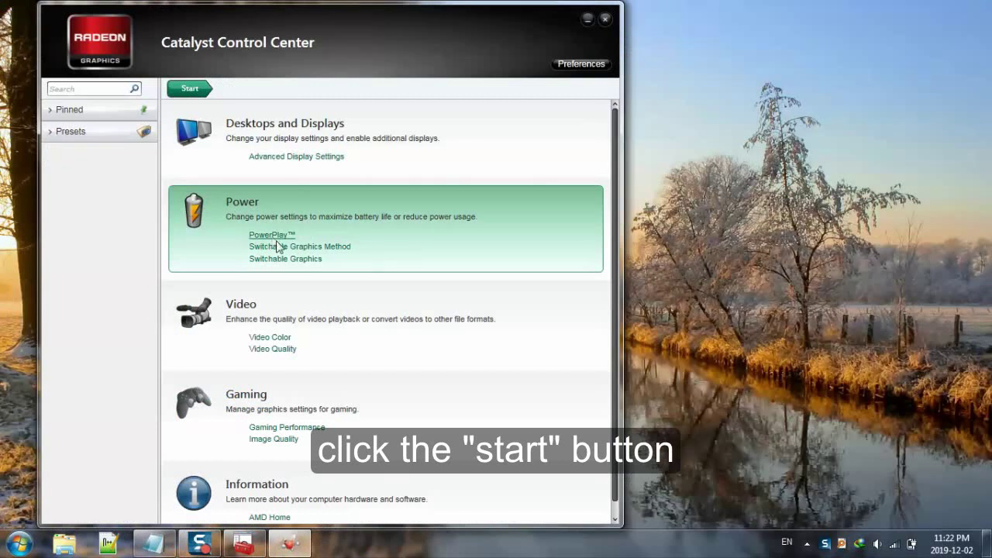
click(292, 259)
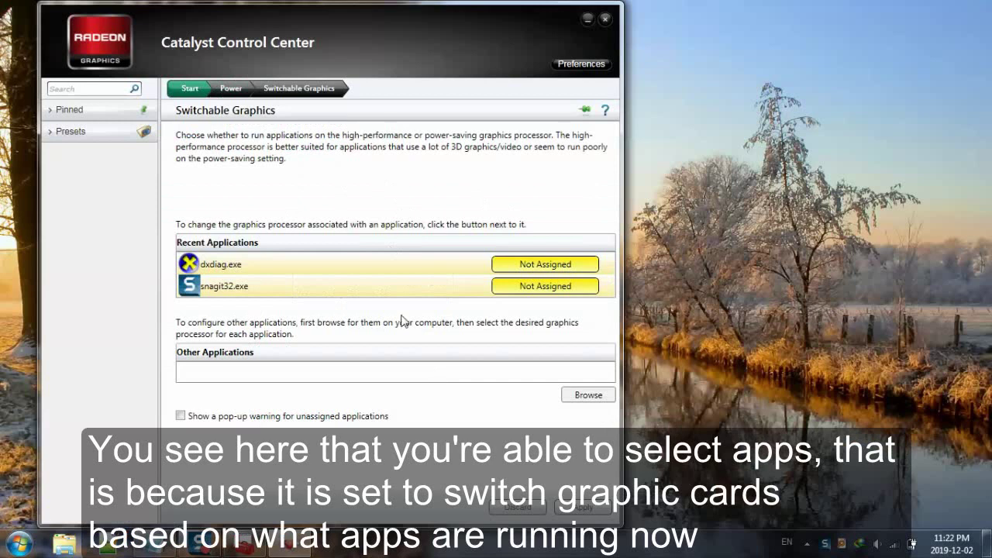
Open the PowerPlay settings in the Power section and select Maximize Performance for the plugged-in power source
click(190, 89)
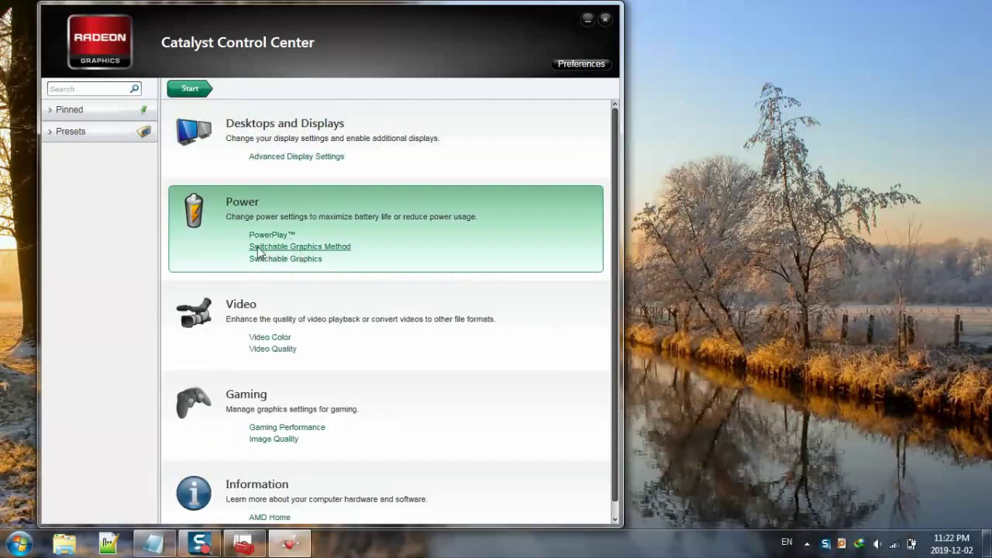
click(276, 236)
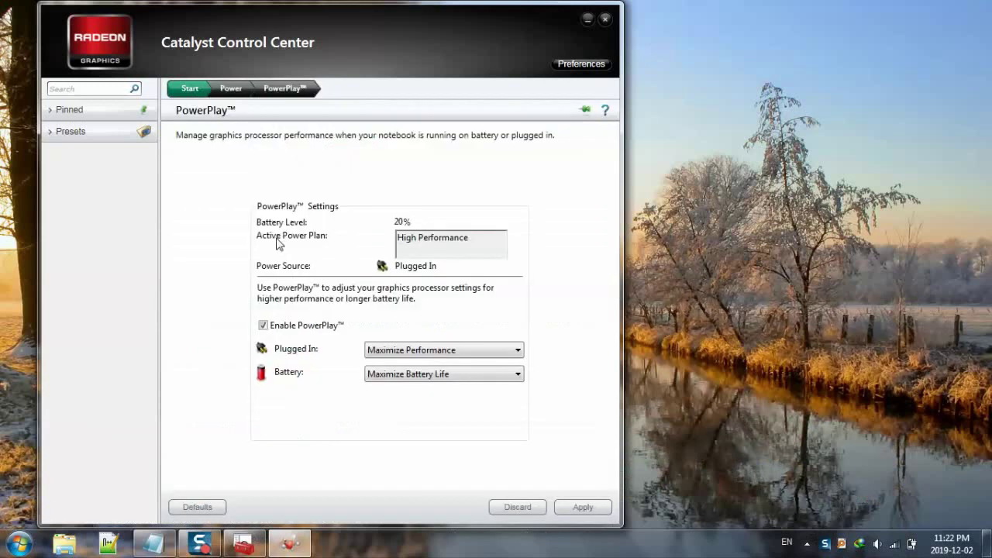
click(409, 350)
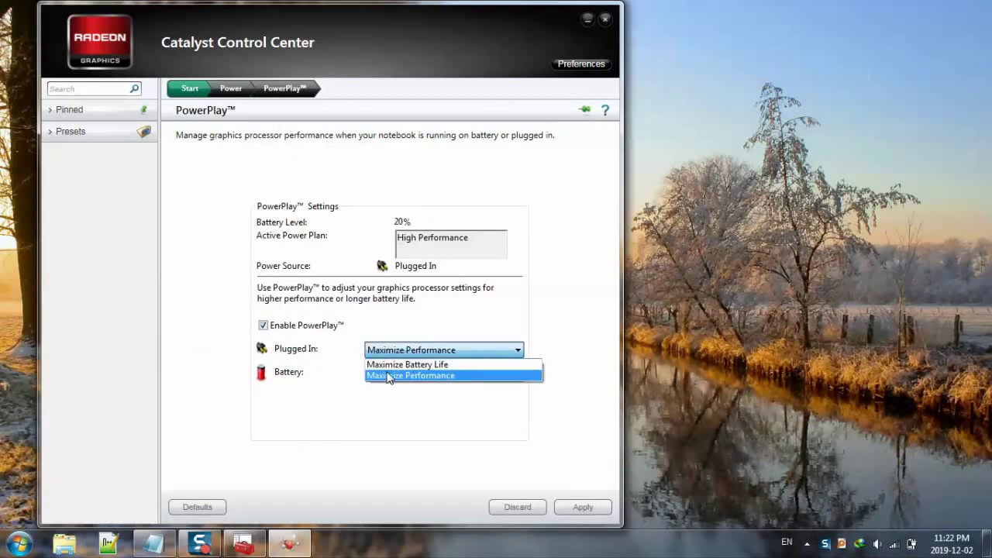
click(439, 377)
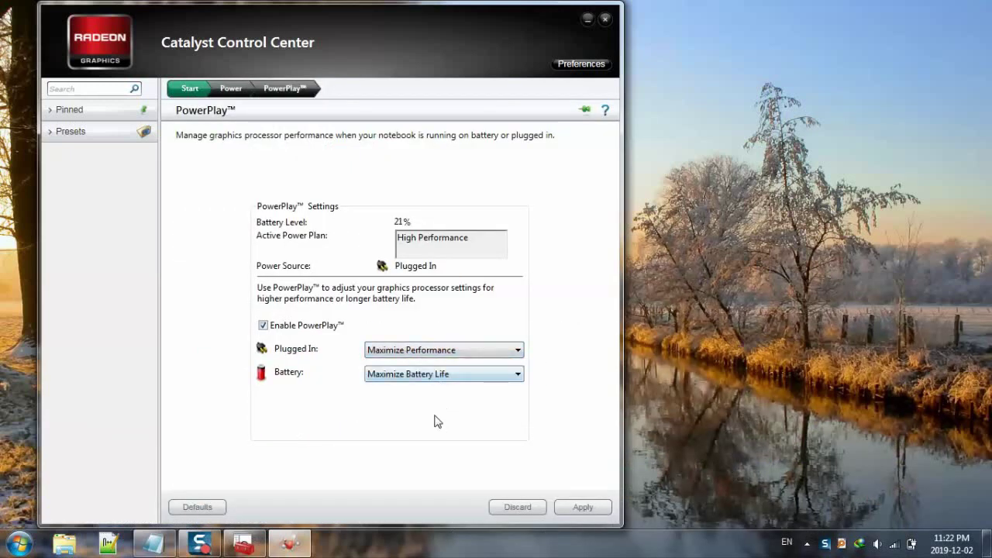
Check the selected Windows power plan in Power Options, and close that window
click(912, 544)
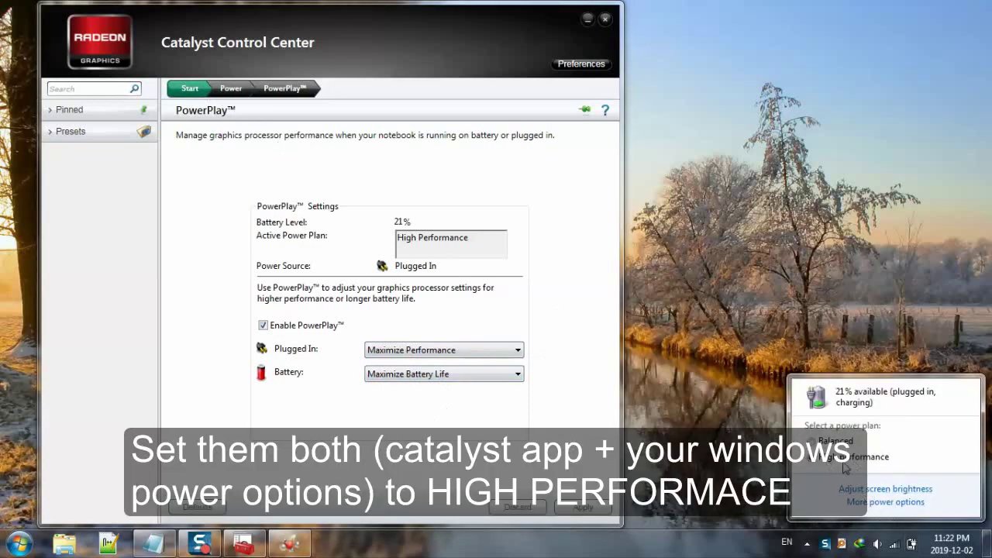
click(871, 503)
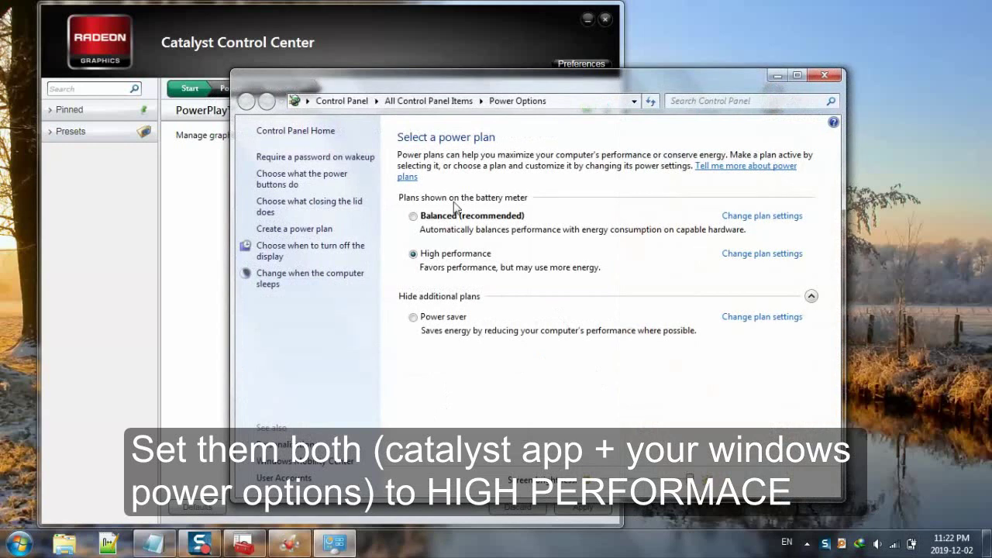
click(824, 75)
Change the Switchable Graphics Method to selecting the graphics processor manually or based on power source, and apply and confirm the change
click(190, 88)
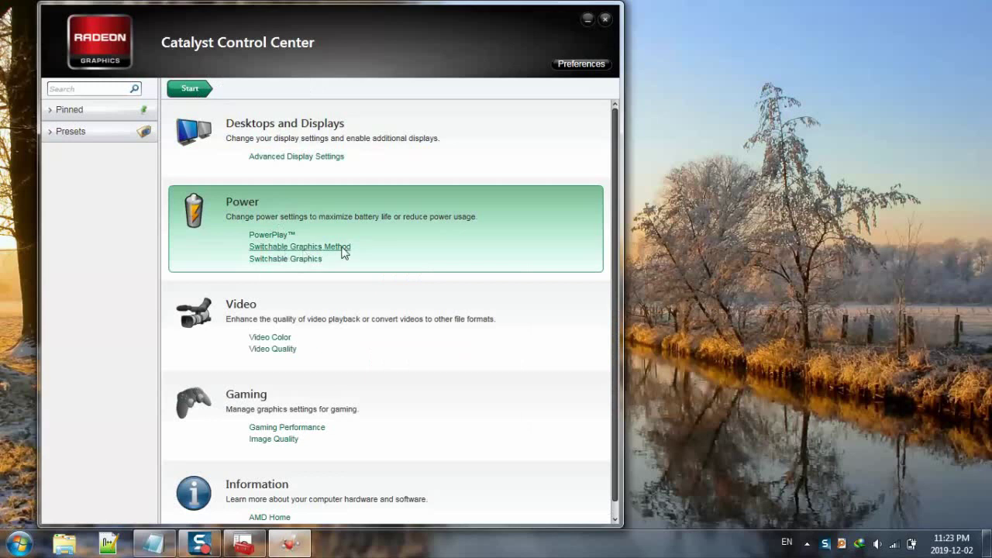
click(342, 248)
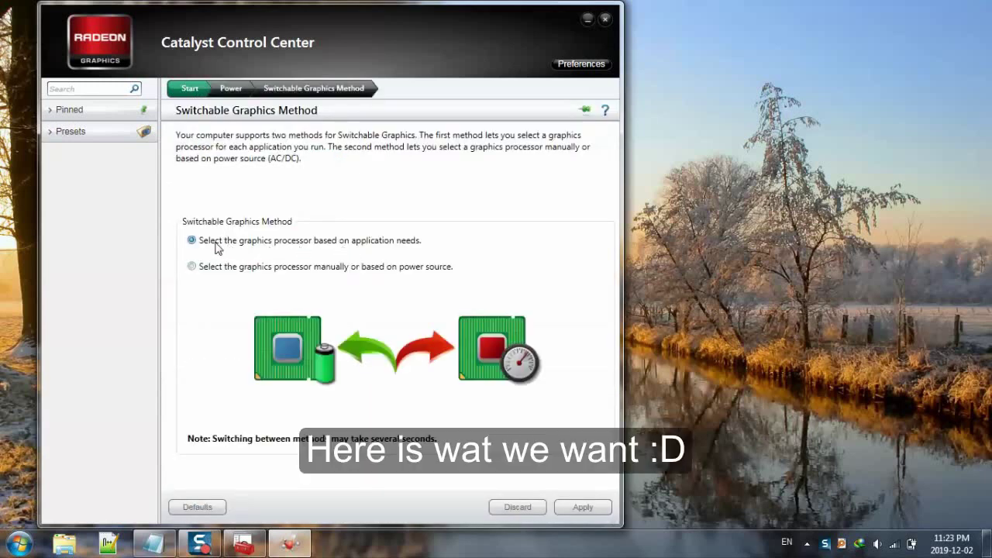
click(413, 267)
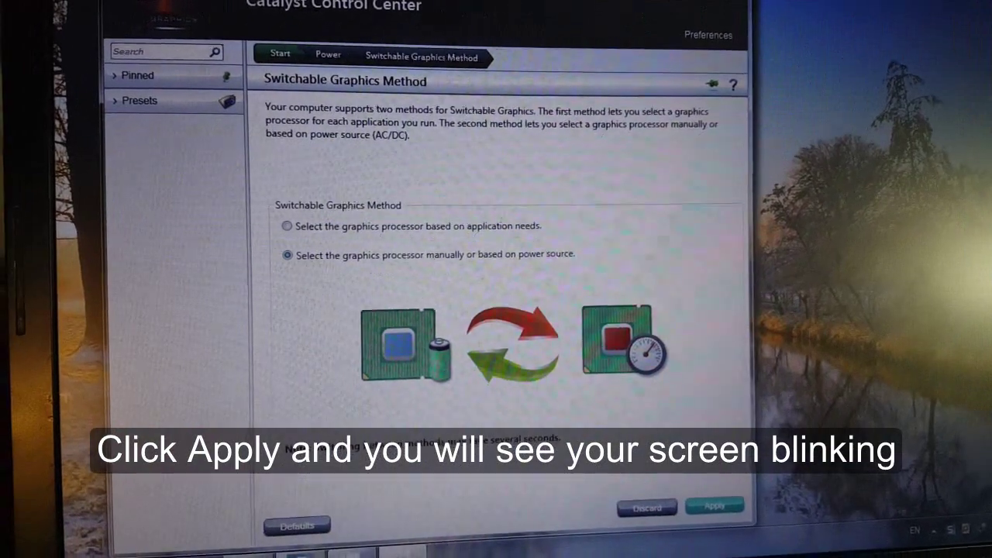
click(713, 508)
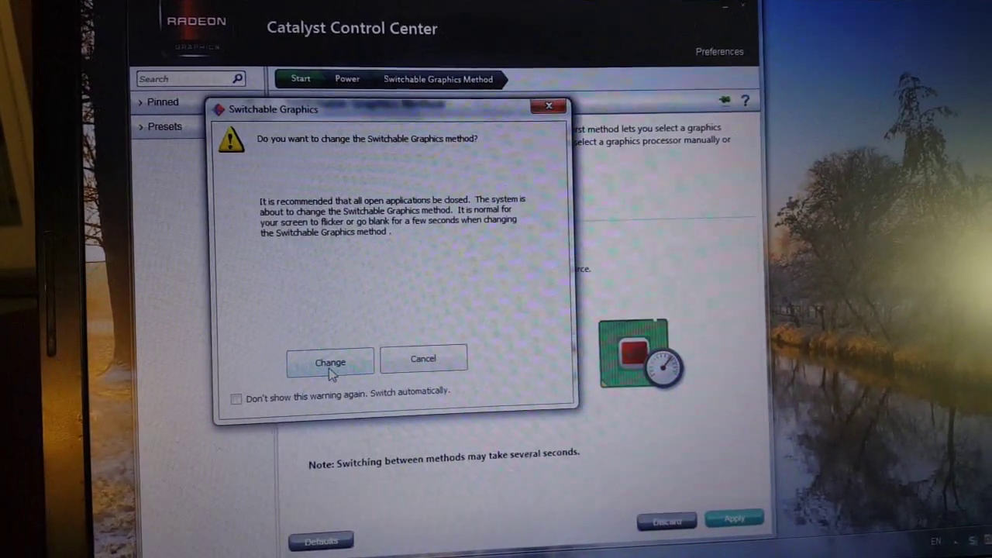
click(330, 363)
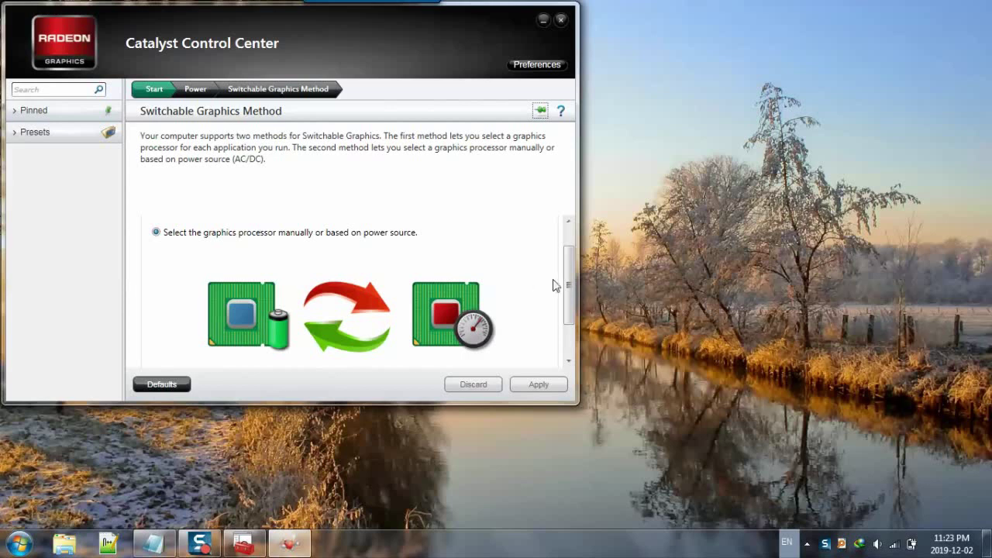
Open the Switchable Graphics settings in the Power section and enlarge the window until both GPU choices fit
drag(567, 261, 567, 236)
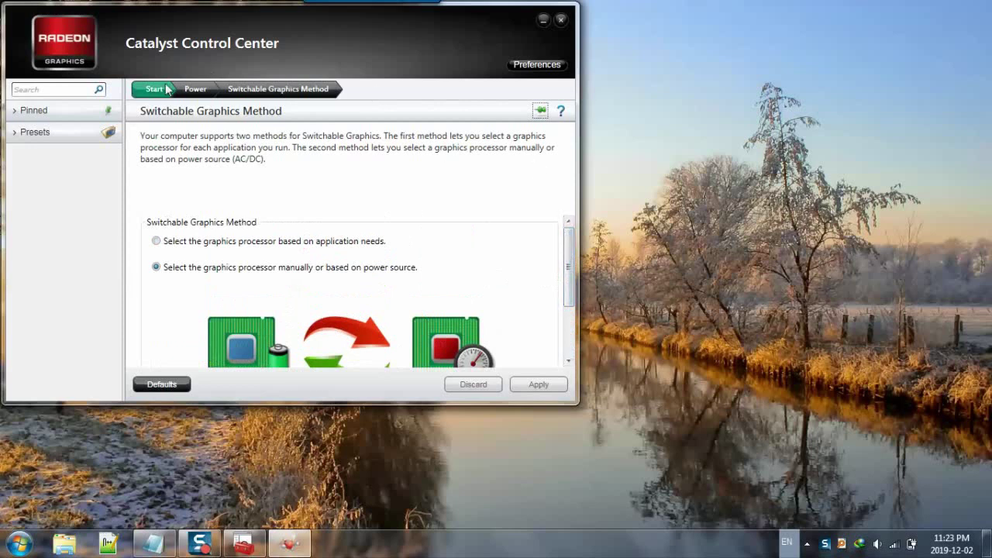
click(144, 88)
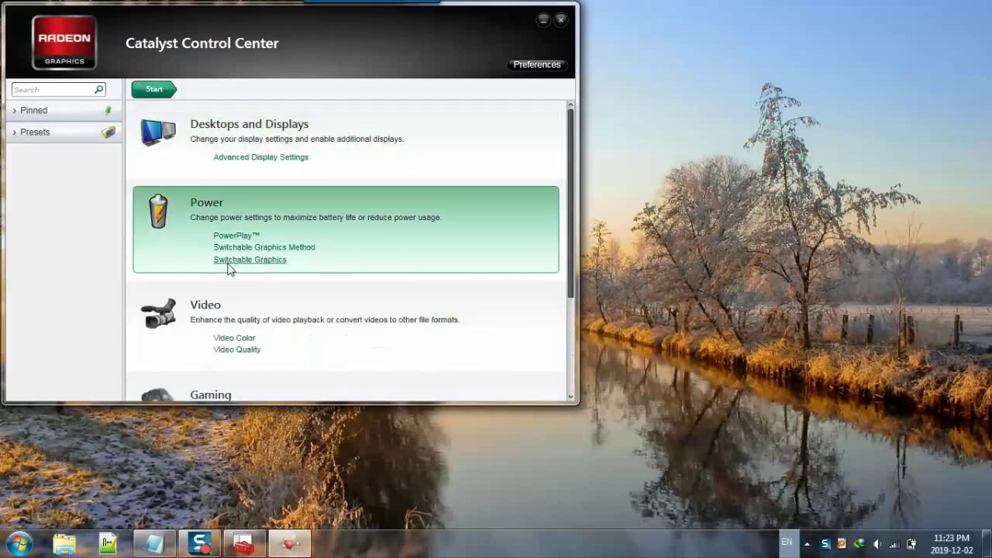
click(228, 260)
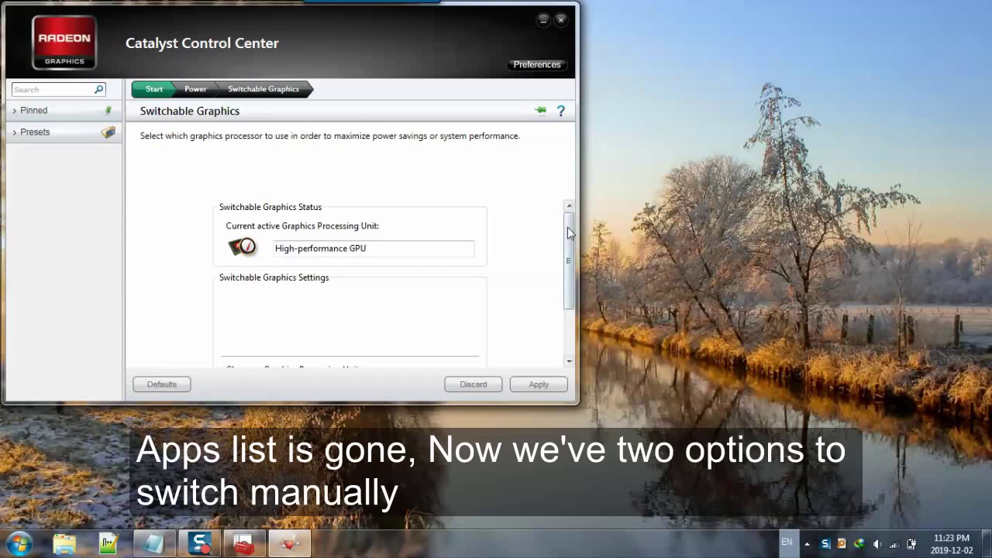
drag(575, 404, 741, 507)
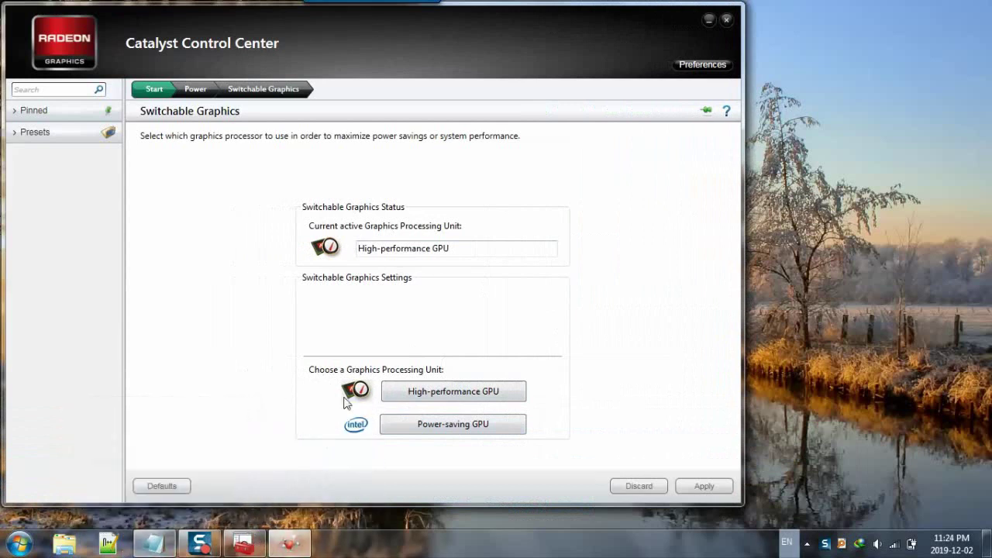
Run dxdiag to check which graphics card is active on the display device, and close the diagnostic tool
key(super+r)
text(dx)
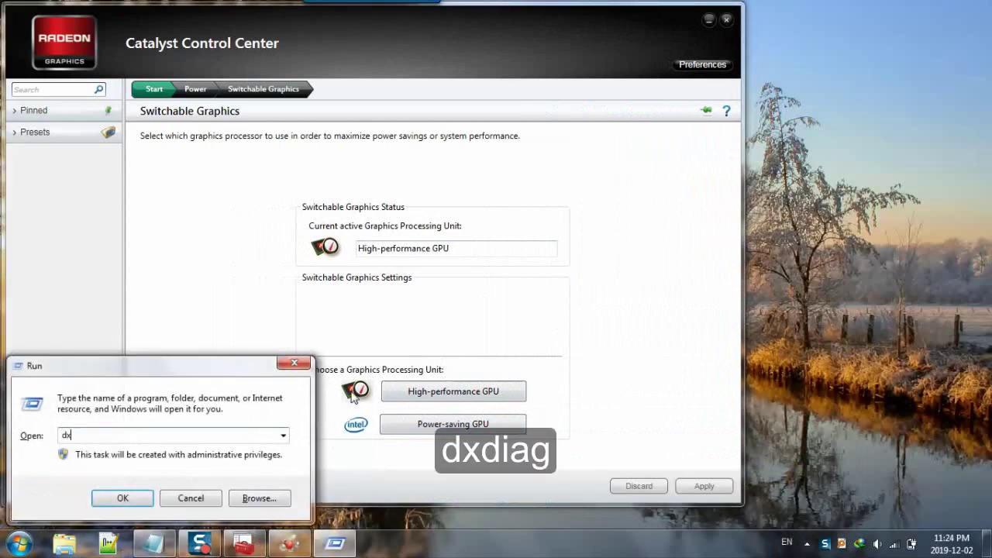
text(diag)
key(Return)
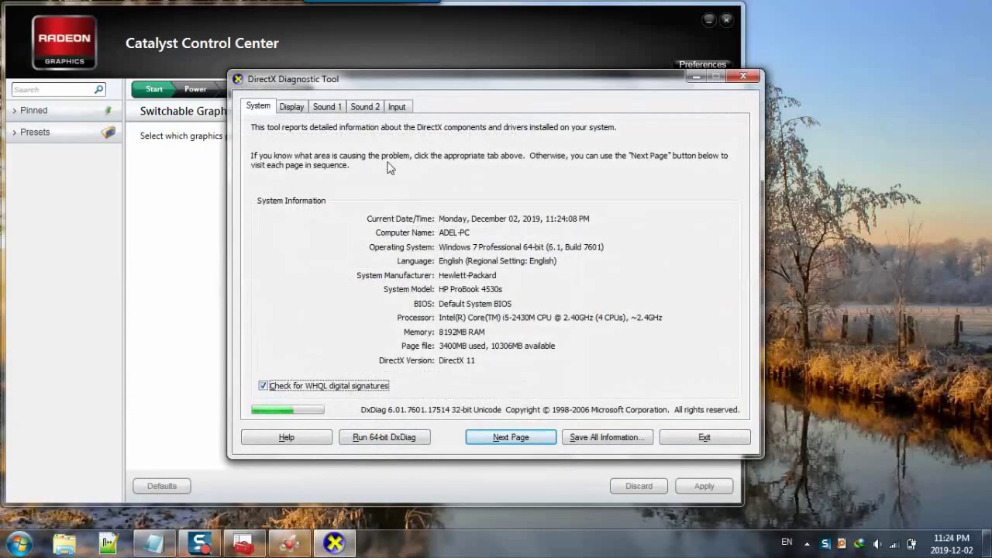
click(293, 109)
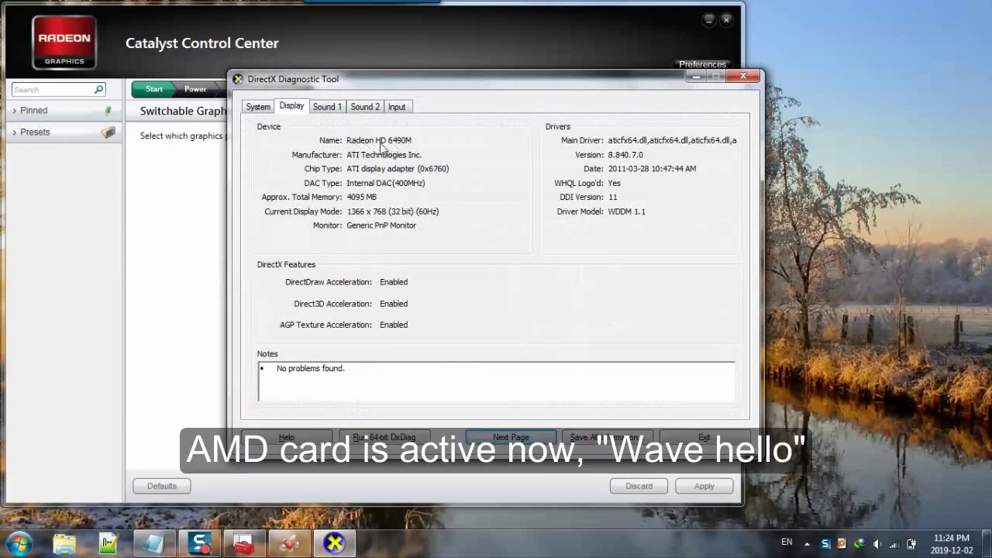
click(743, 76)
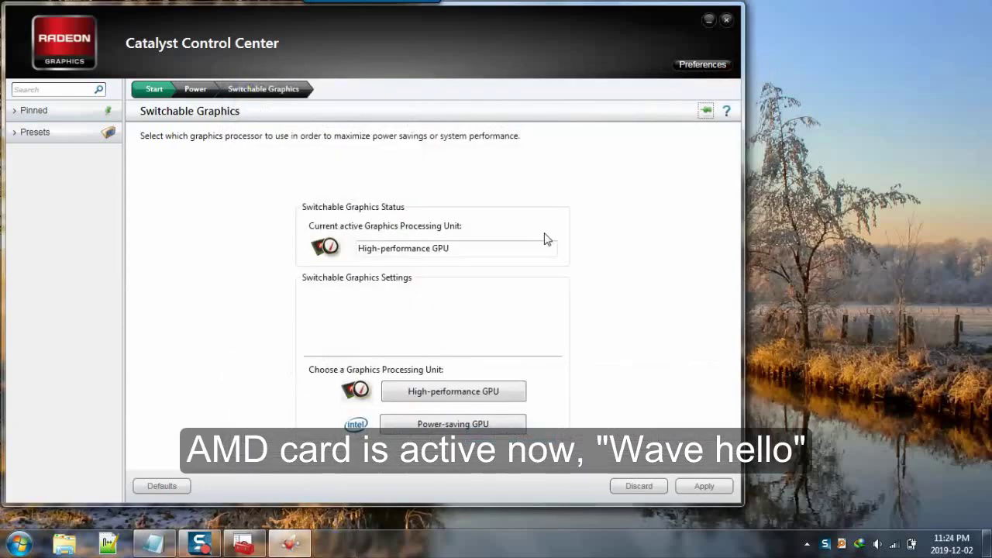
Switch the active graphics processor to the Power-saving GPU and confirm the change
click(439, 429)
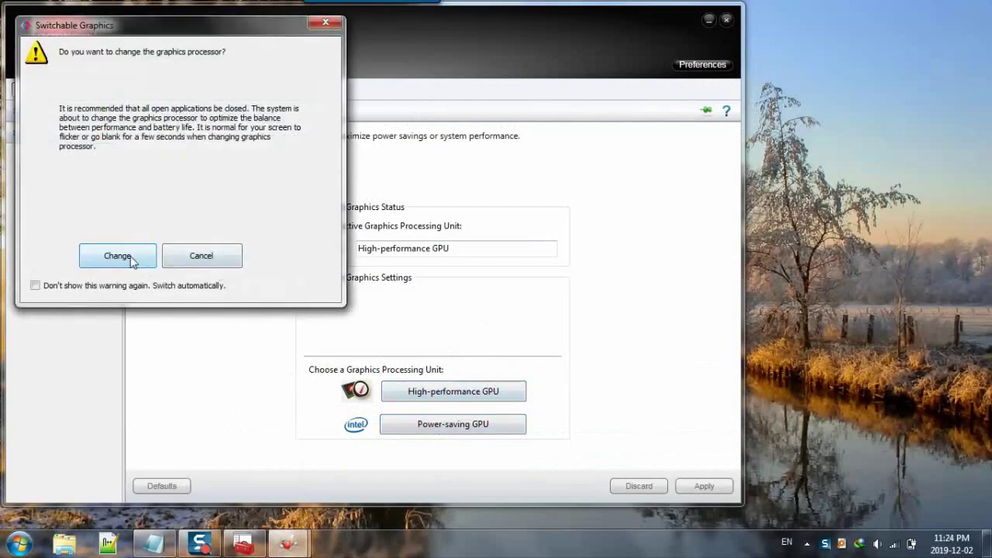
click(128, 256)
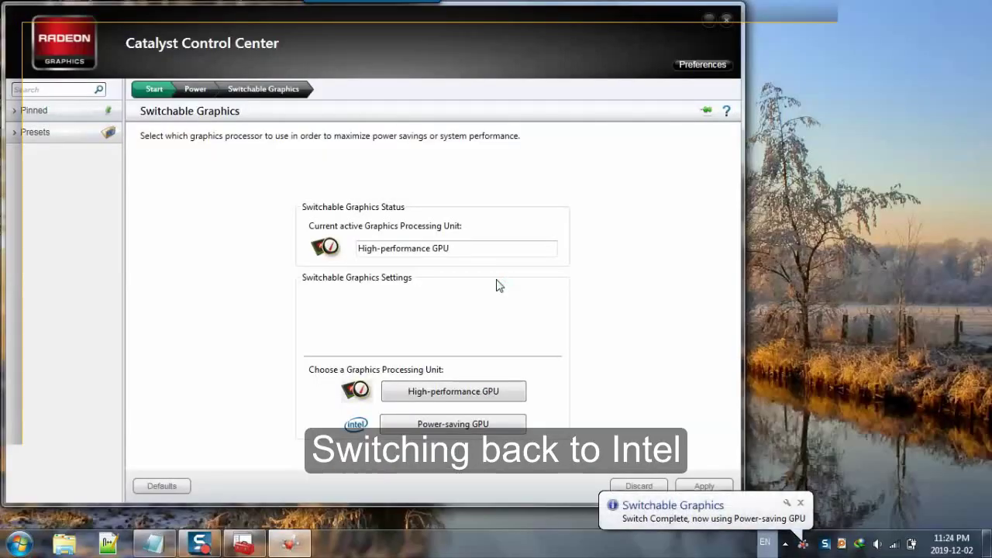
Run dxdiag again to check the display device after the switch to the Power-saving GPU, and close the tool
key(super+r)
text(c)
key(BackSpace)
text(x)
key(BackSpace)
text(dxdiag)
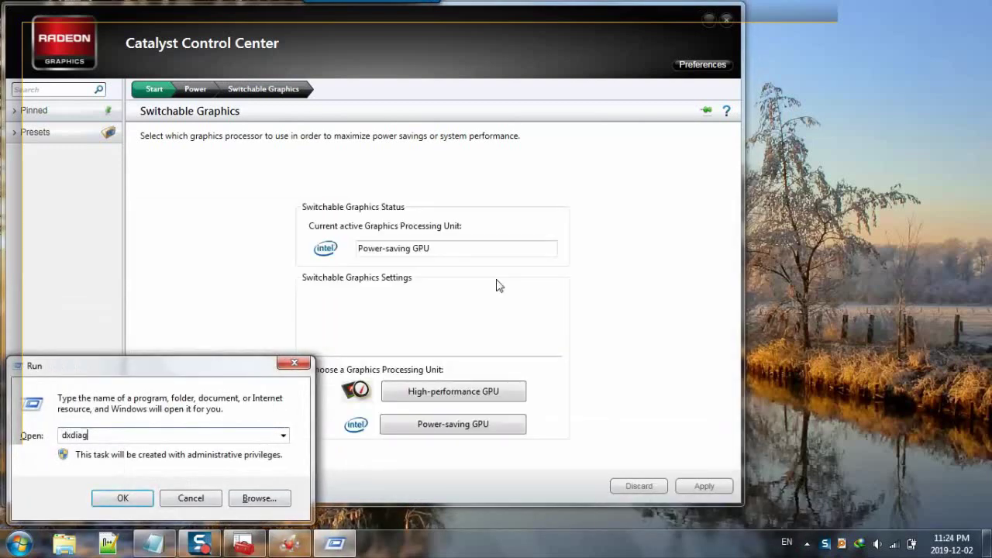
key(Return)
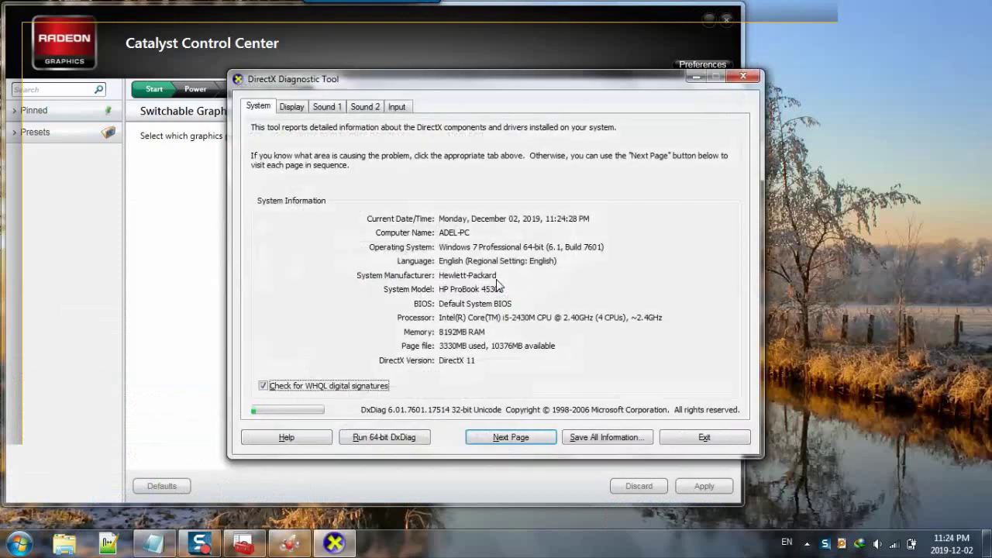
click(296, 107)
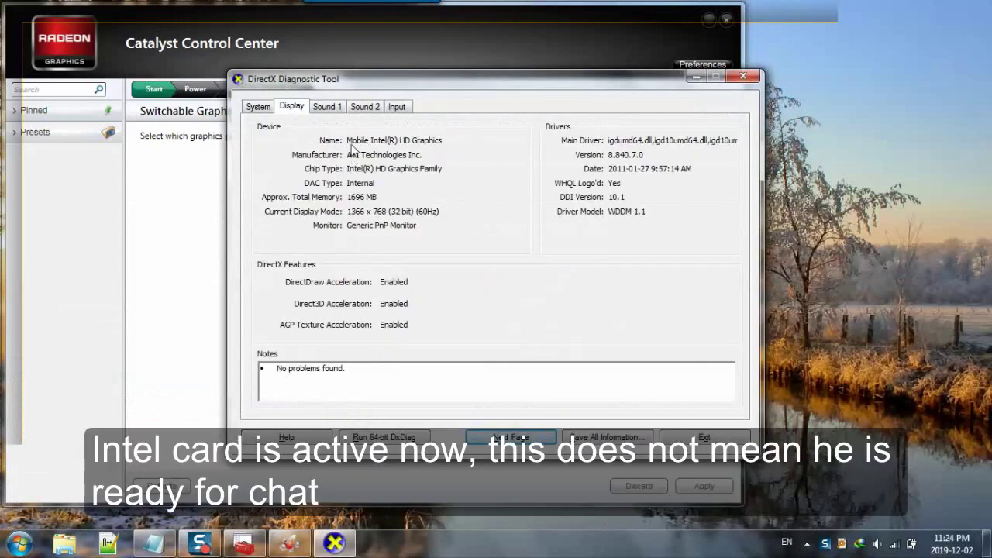
click(743, 75)
Clear the desktop, try to launch Wondershare Filmora9 on the Power-saving GPU, and exit it during the graphics driver check
click(183, 535)
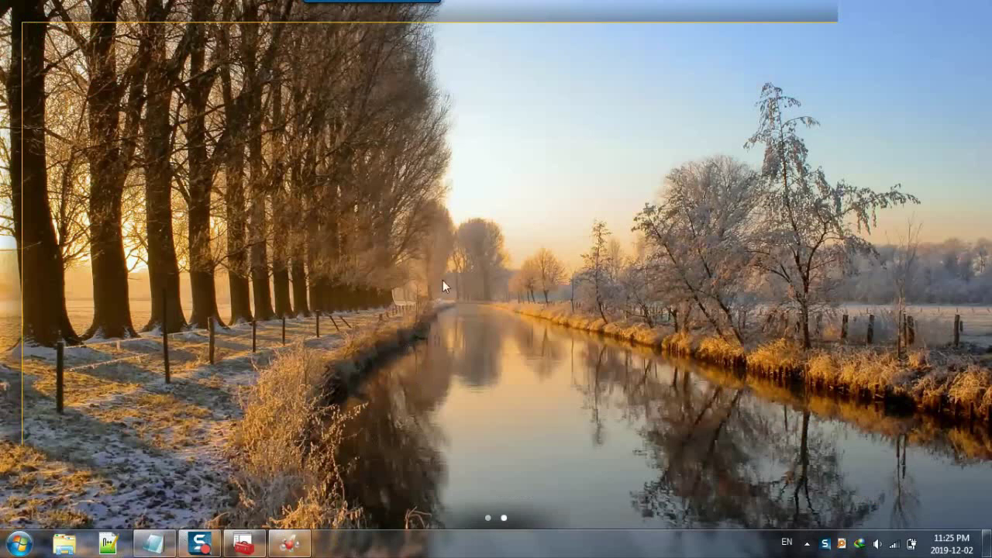
key(super)
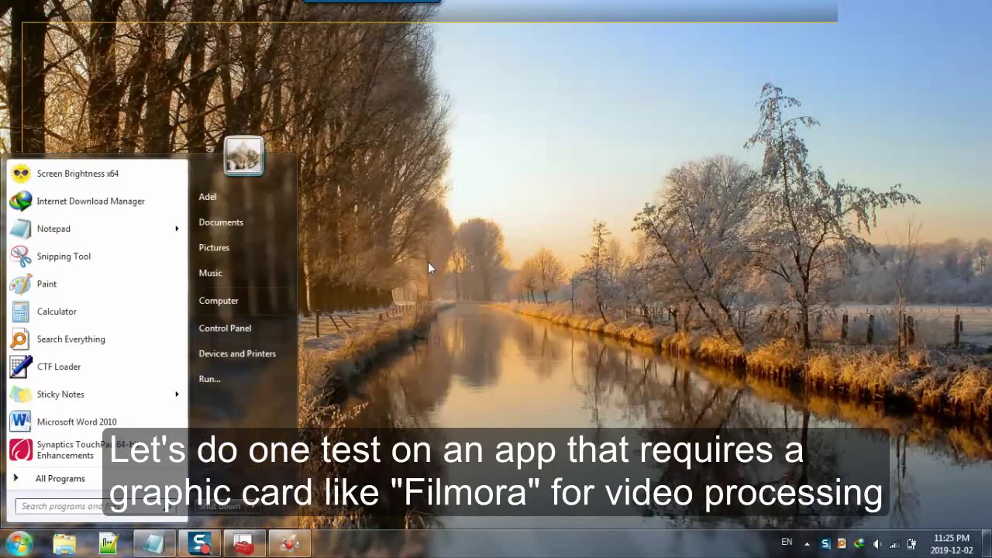
text(filmora9)
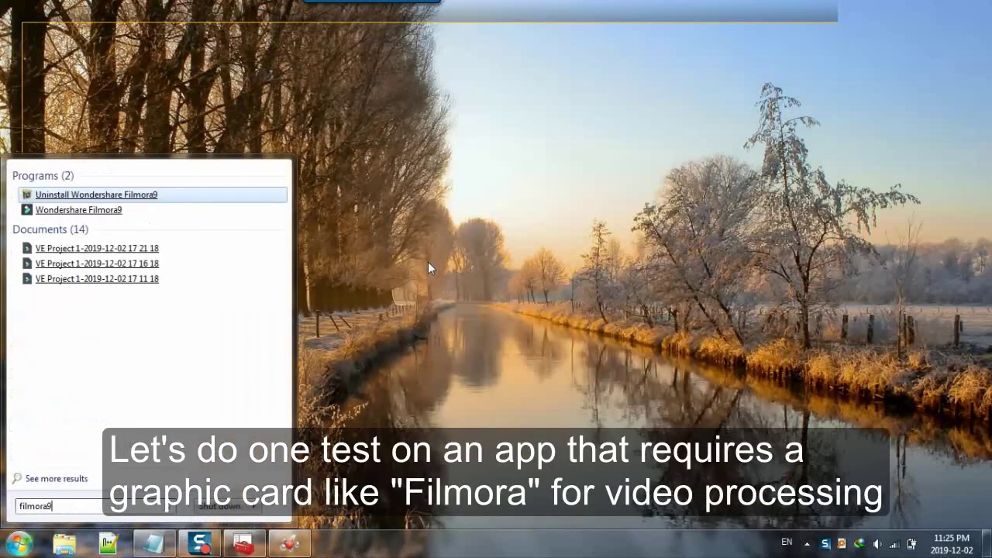
key(Down)
key(Return)
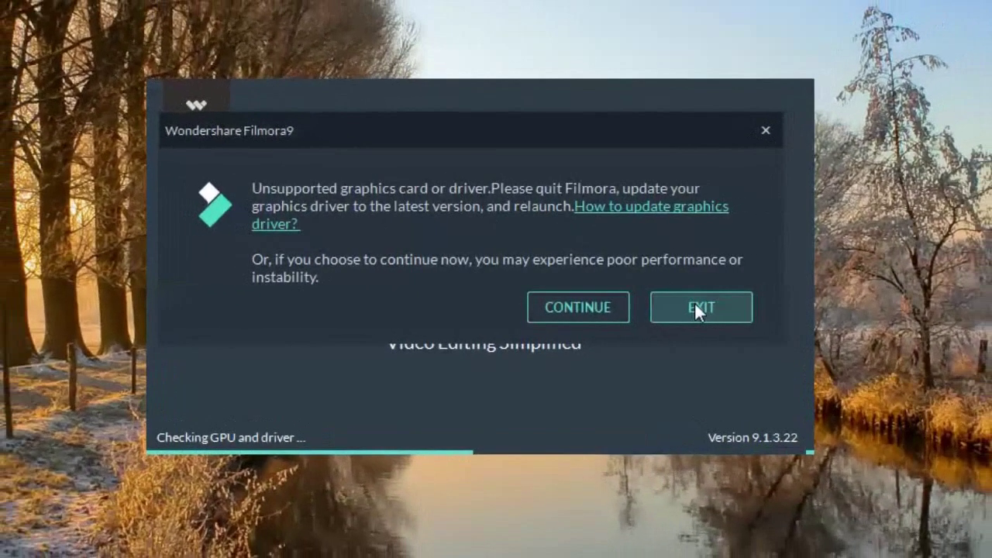
click(712, 310)
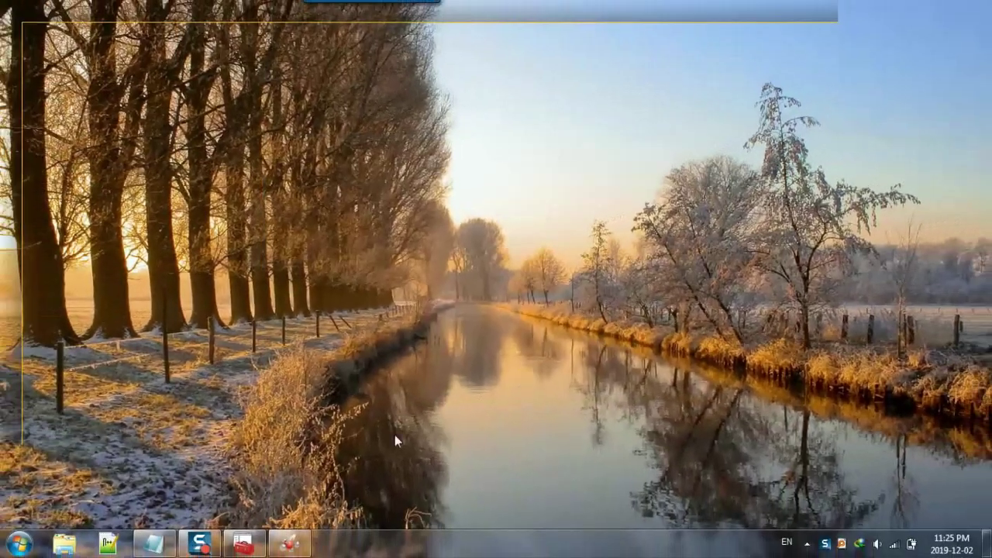
Return to Catalyst Control Center, switch the active graphics processor to the High-performance GPU, and confirm the change
click(289, 544)
click(453, 391)
click(206, 330)
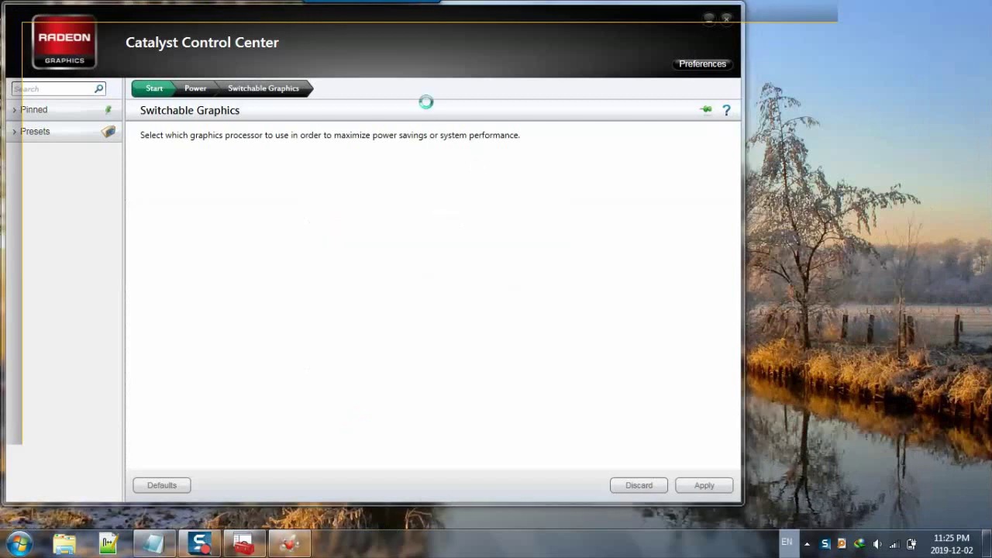
Launch Wondershare Filmora9 on the High-performance GPU and start a new 16:9 (Widescreen) project
key(super)
text(filmora9)
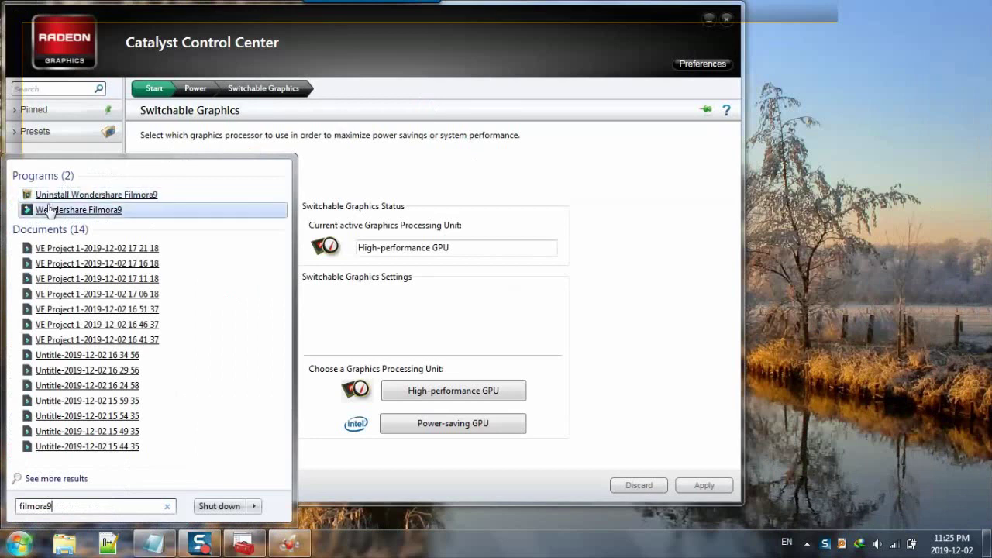
click(78, 211)
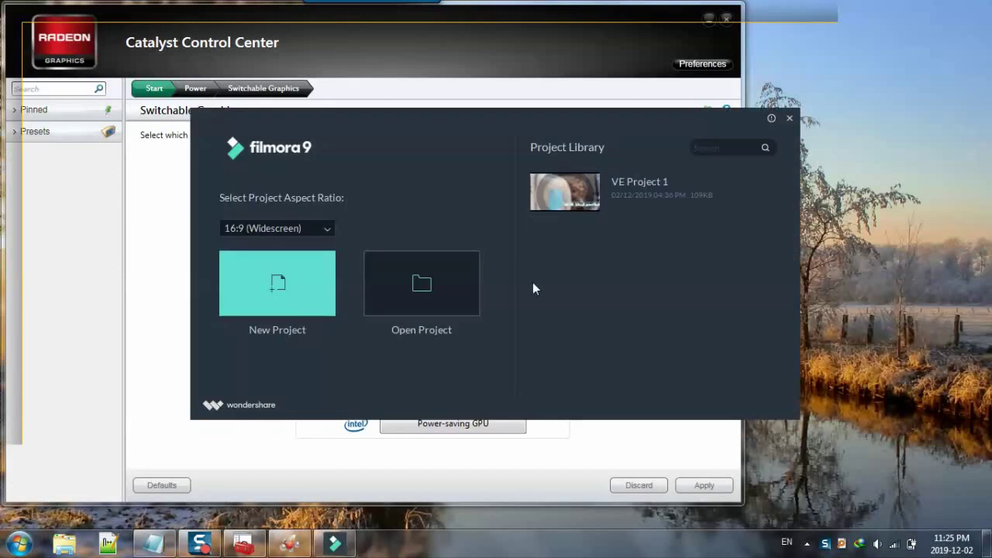
click(276, 266)
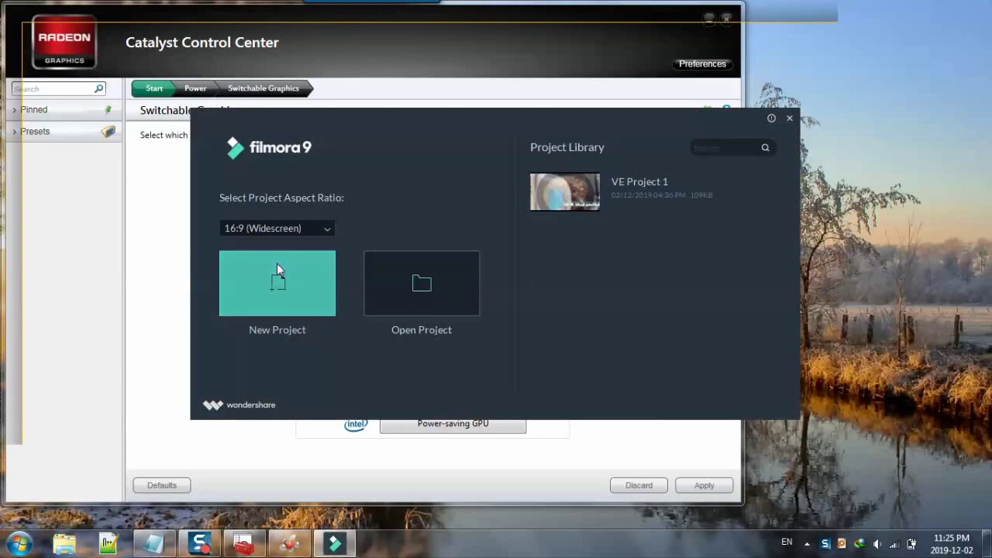